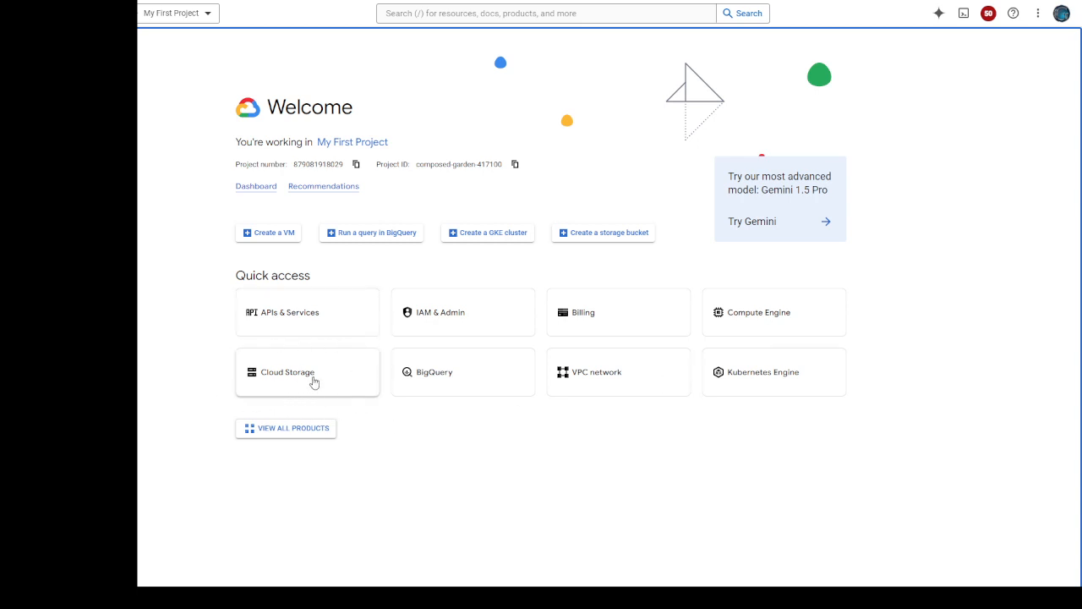
- Search the console's resources and products for "bucket"
click(429, 14)
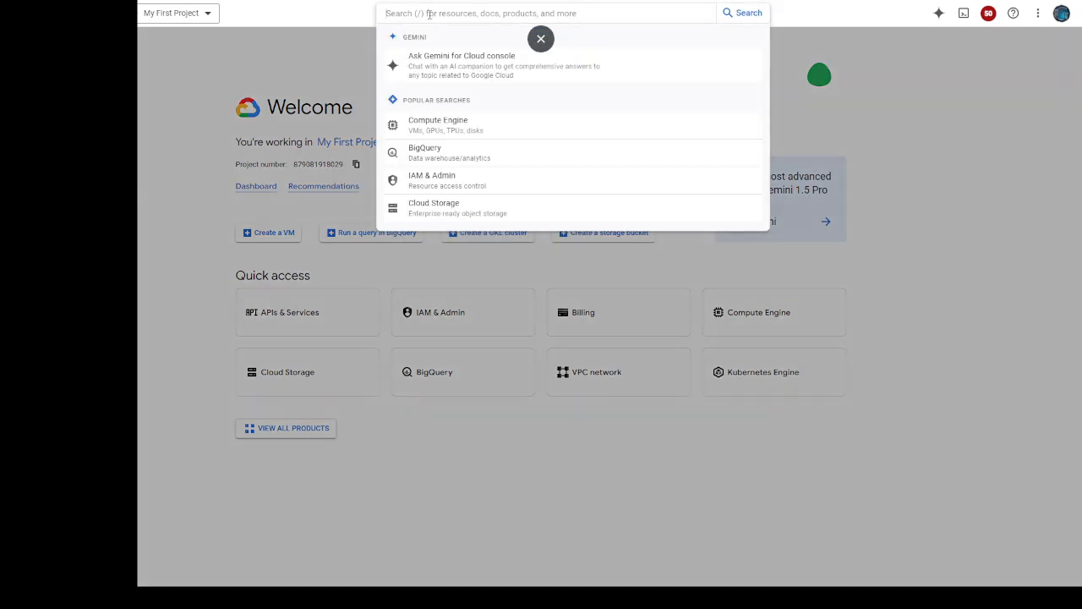
text(buckets)
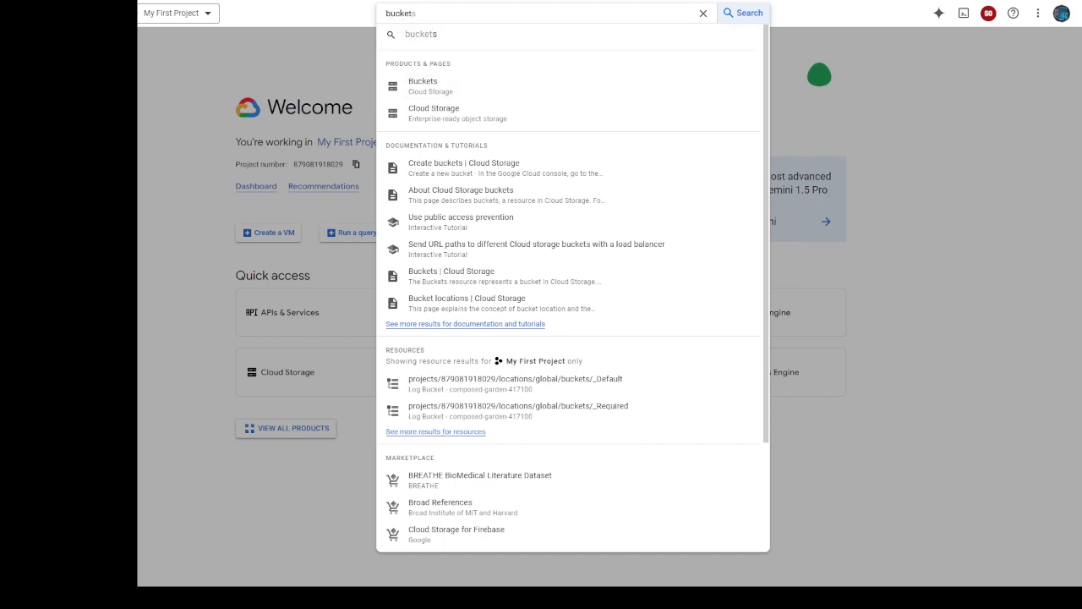
click(334, 109)
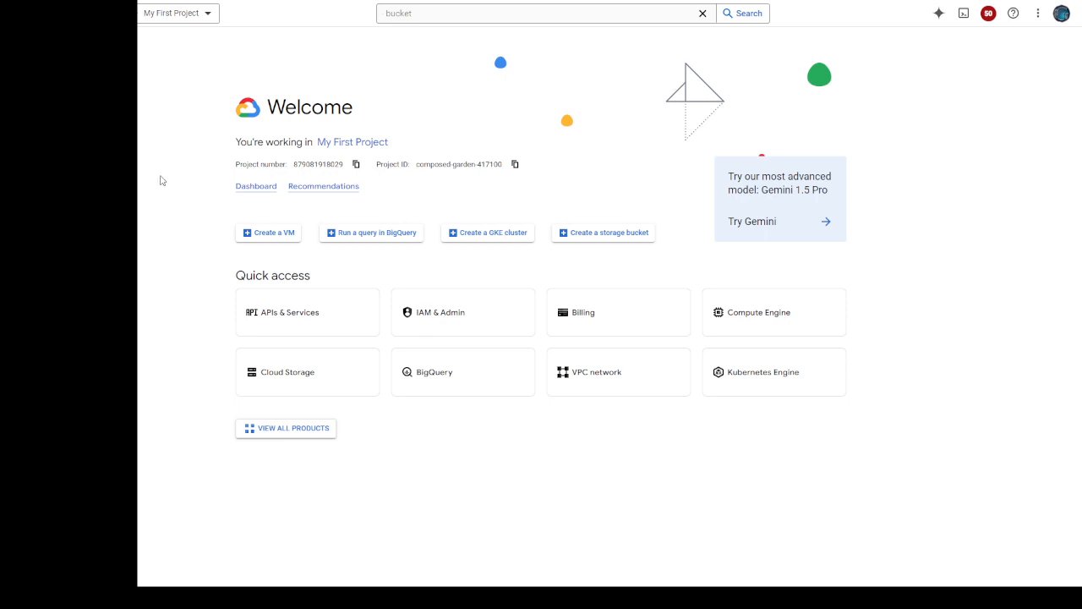
click(449, 14)
text(s)
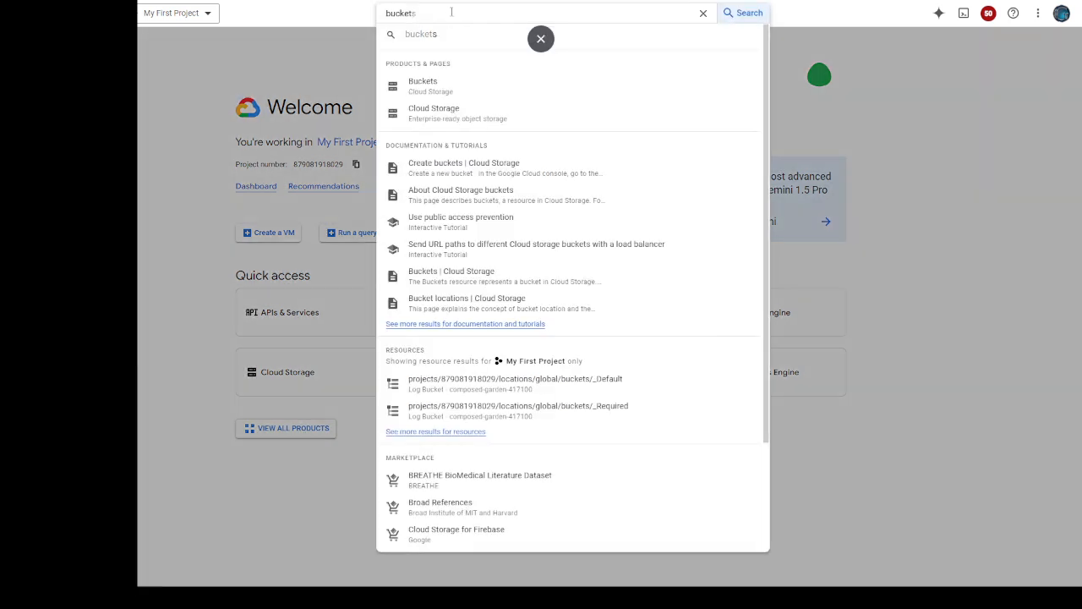
key(BackSpace)
text(adsffad)
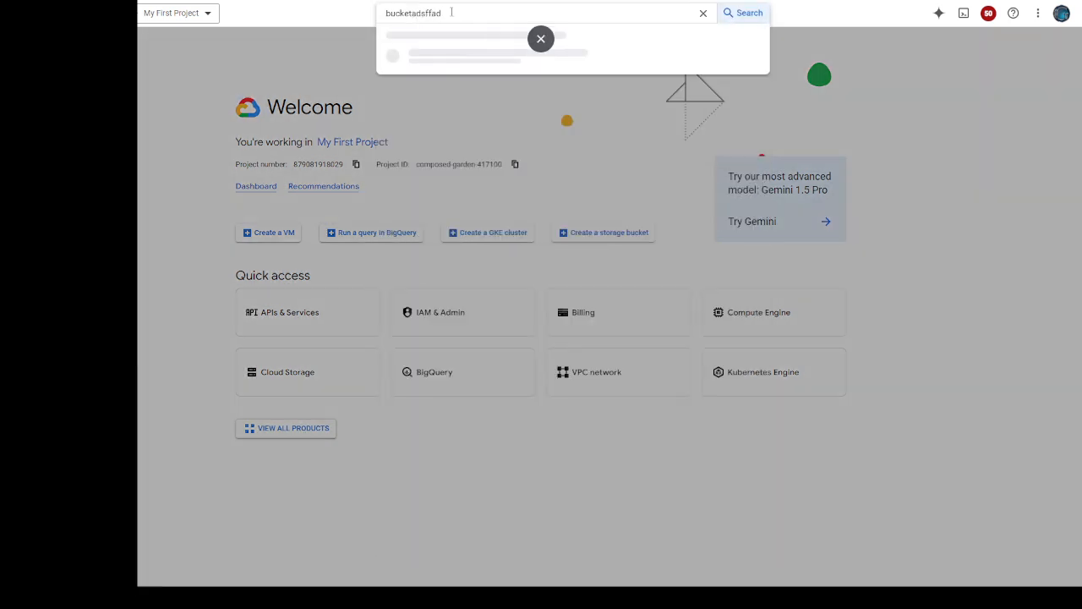
key(ctrl+a)
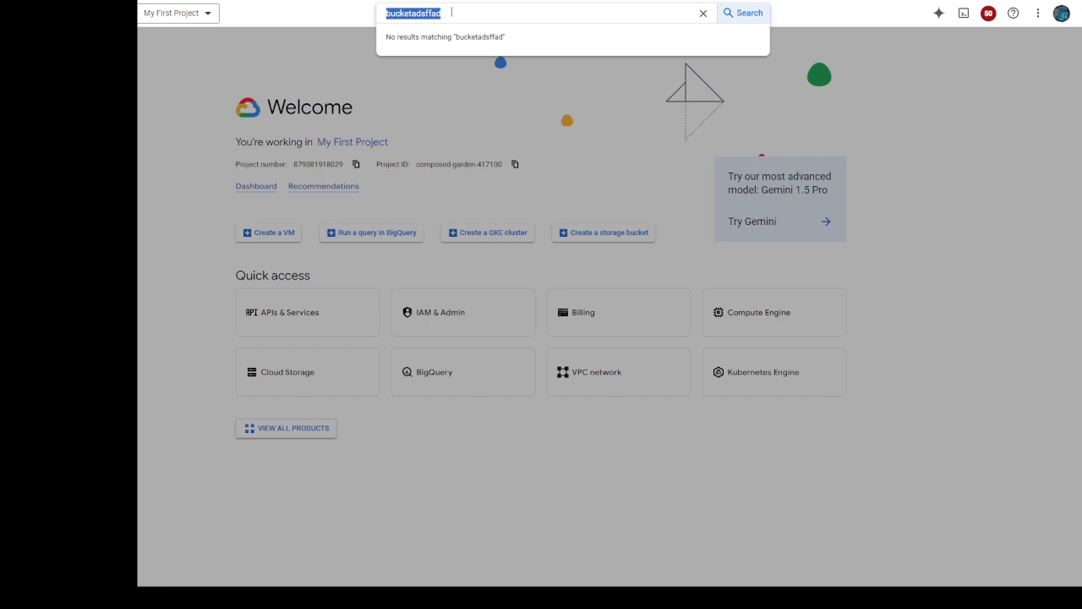
key(BackSpace)
key(Escape)
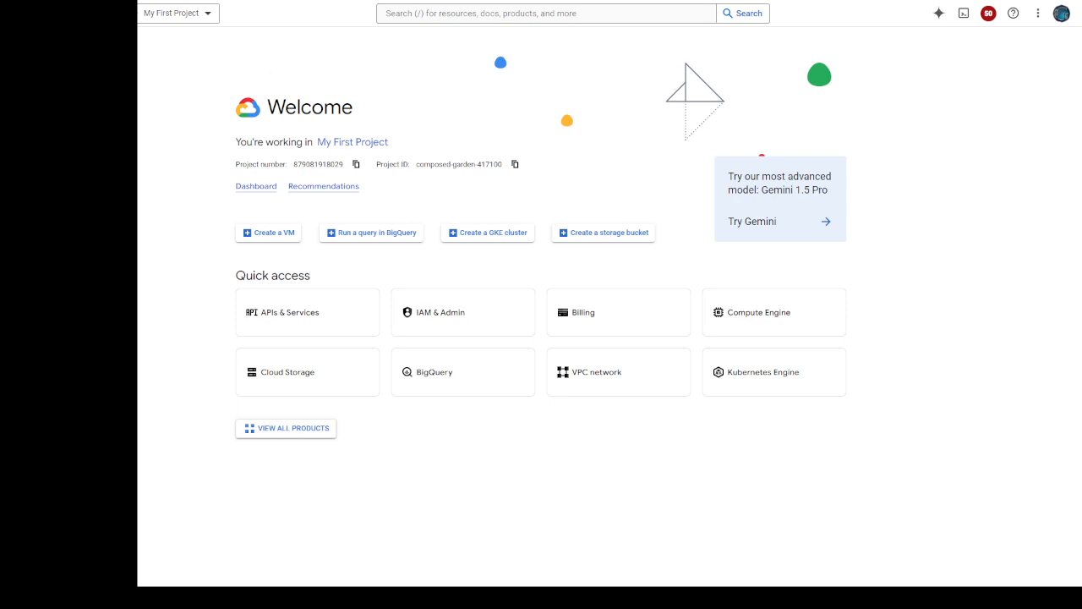
- Open the Buckets page of Cloud Storage
click(16, 14)
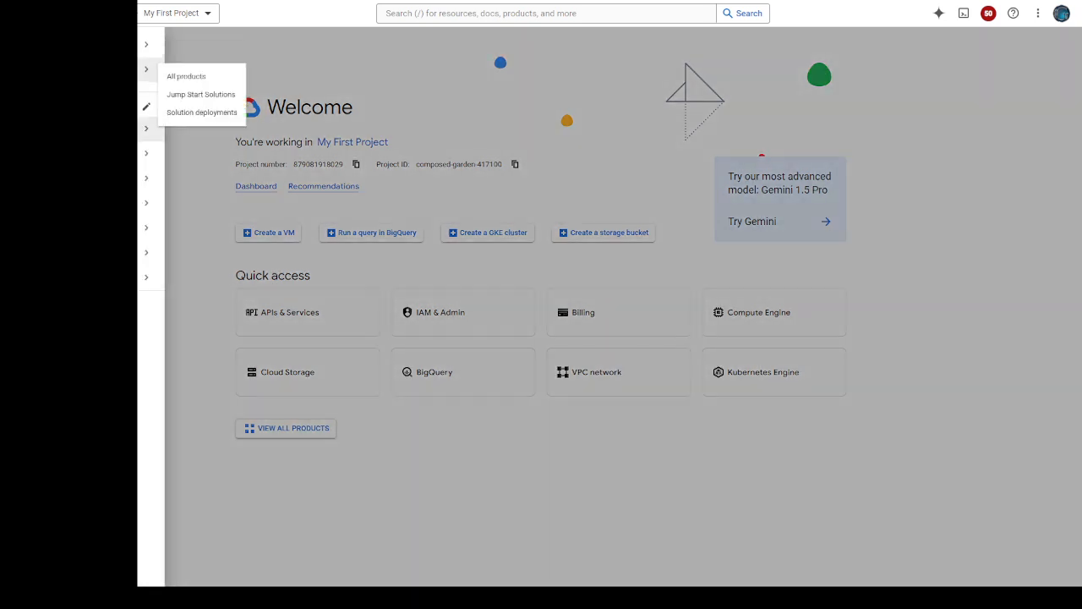
mouse_move(145, 179)
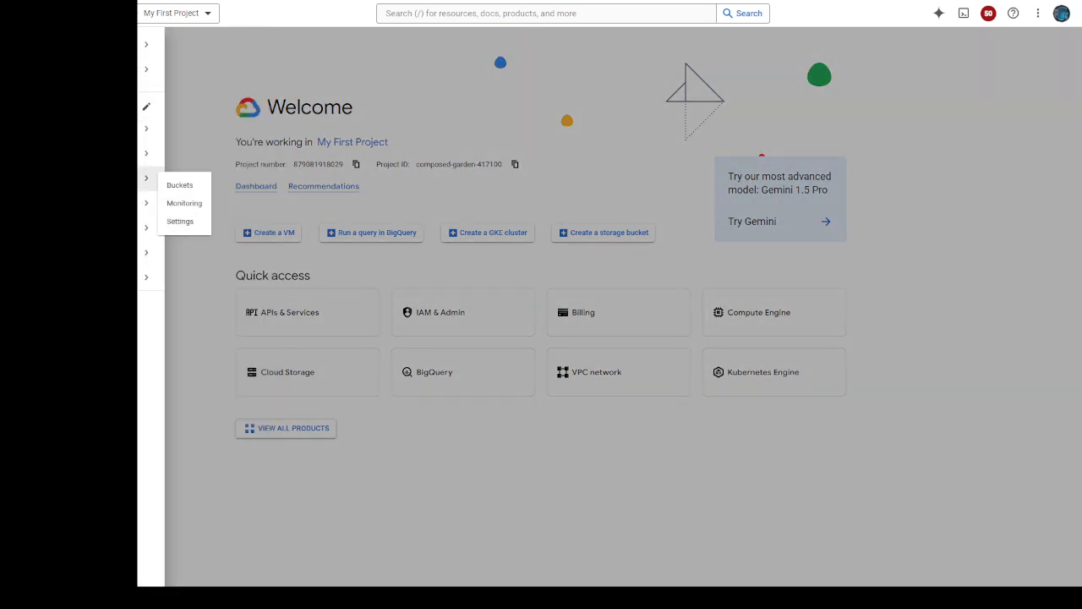
click(187, 190)
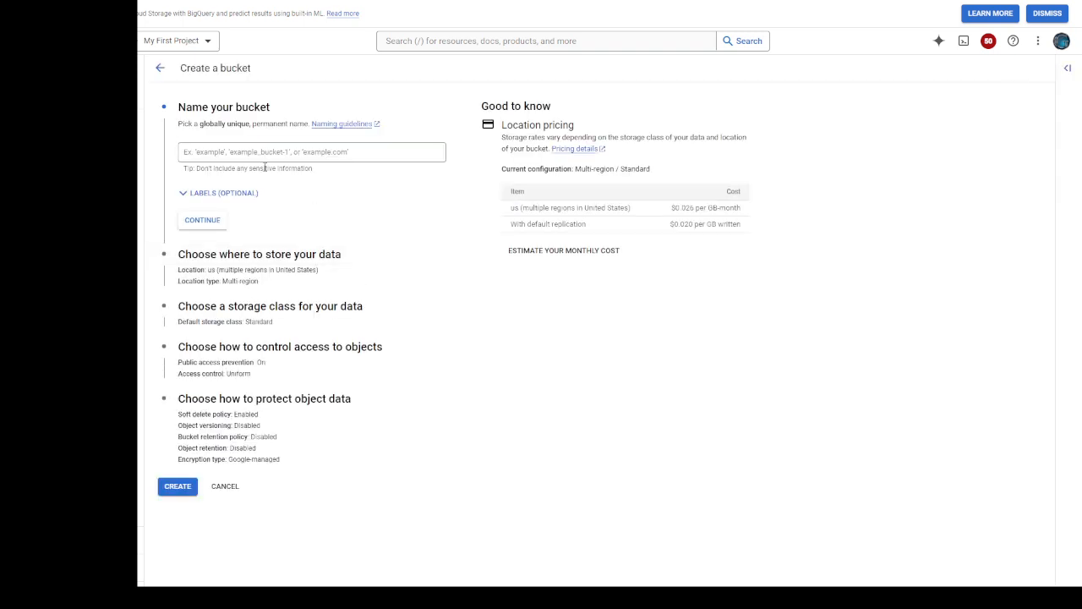
- Name the new bucket my-sample-bucket and try to continue to the location settings
click(259, 152)
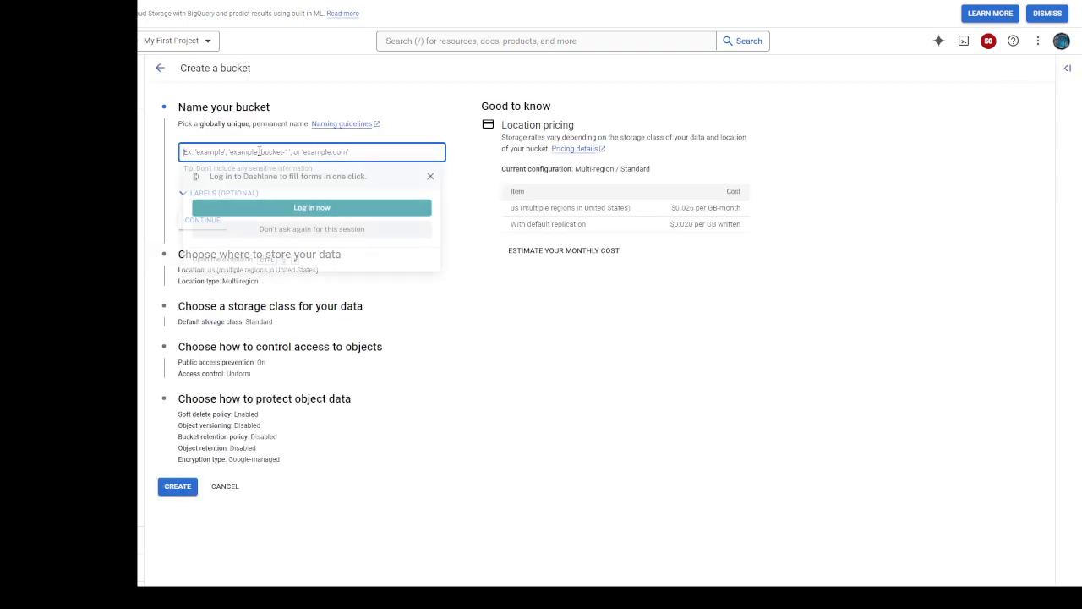
text(my)
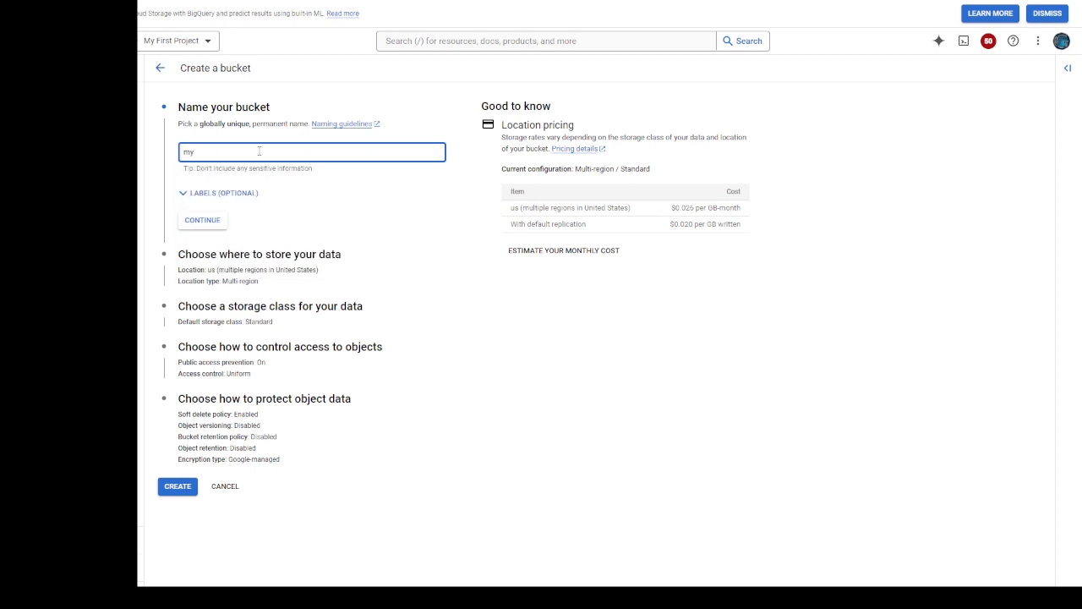
text(-sample-bucket)
click(214, 224)
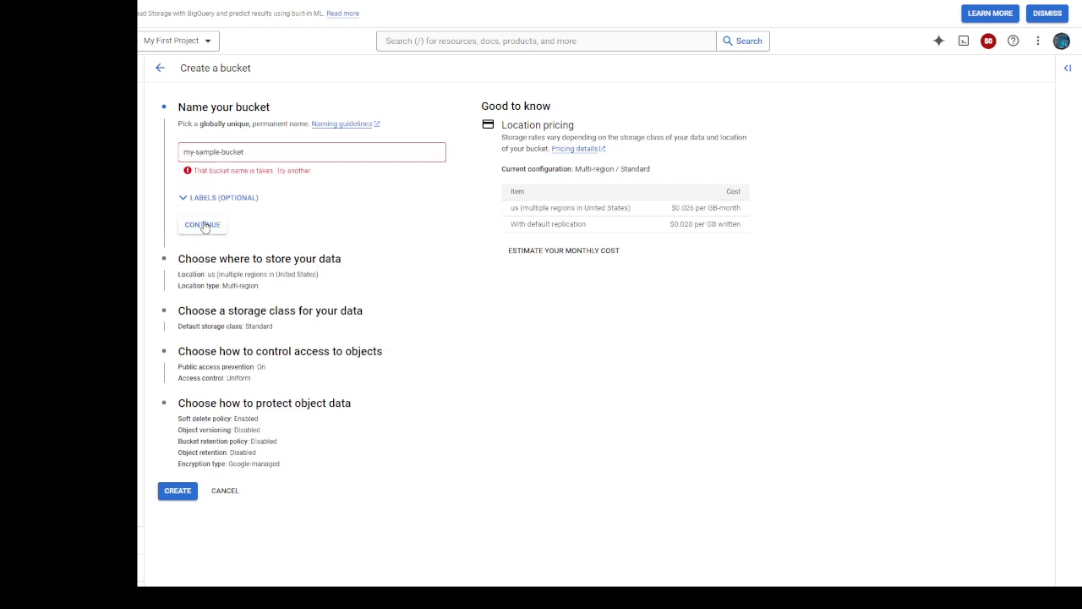
- Extend the bucket name to my-sample-bucket-gibbyinfotech and continue to the location settings
click(259, 153)
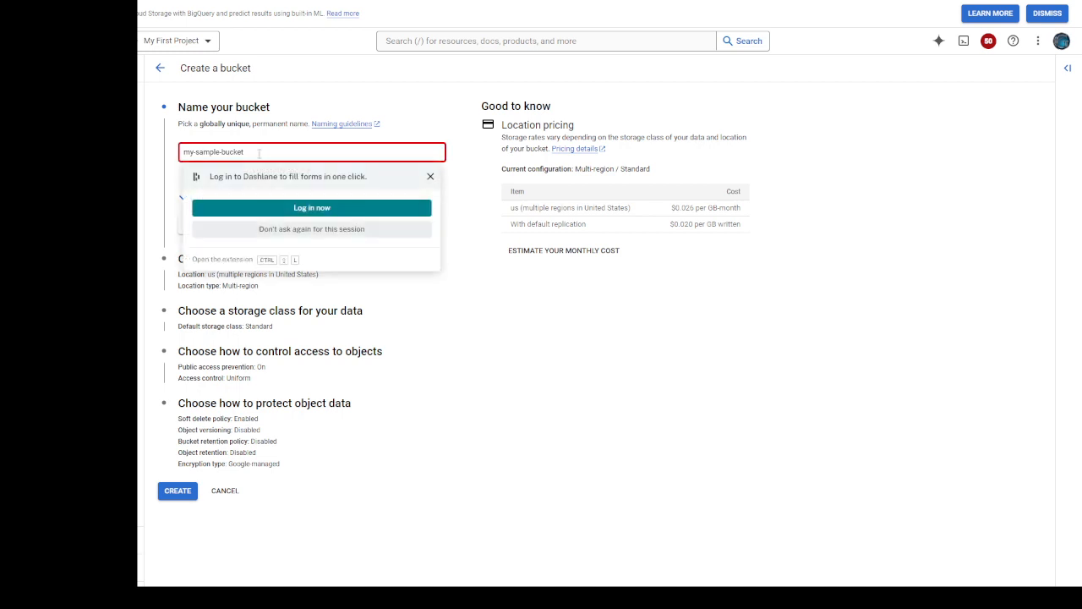
text(-)
text(giv)
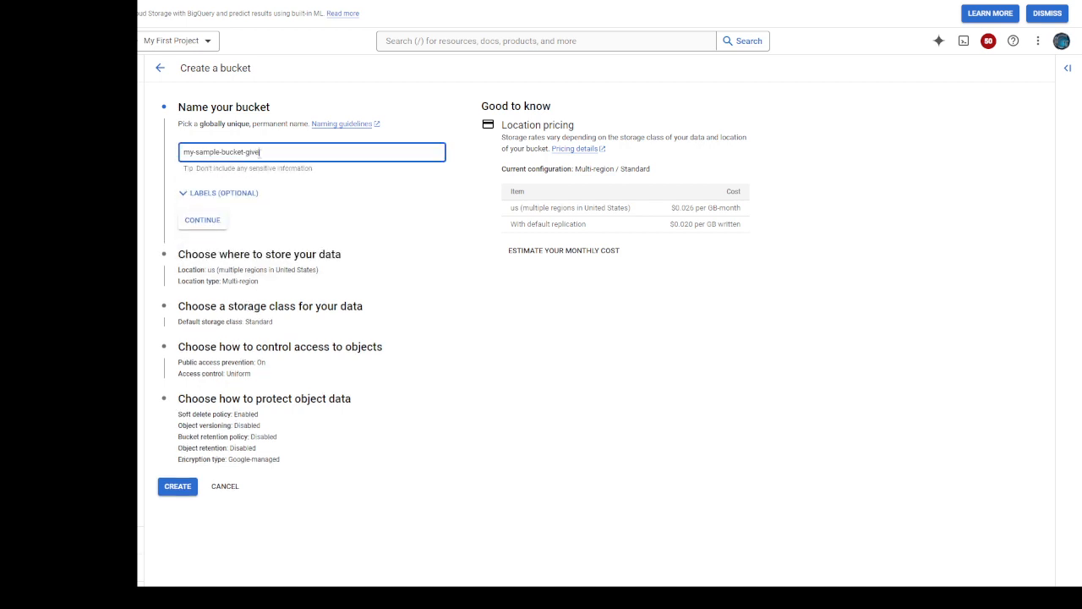
text(bbyinfotech)
click(203, 220)
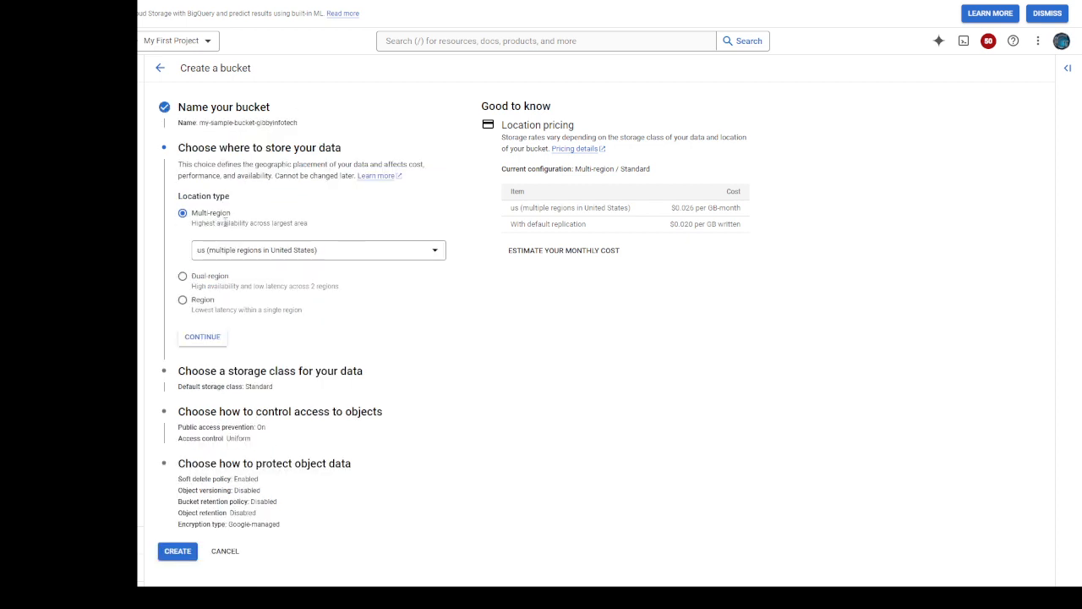
- Reopen the bucket name for editing and stop the Dashlane login prompt from appearing for this session
click(218, 109)
drag(308, 152, 242, 152)
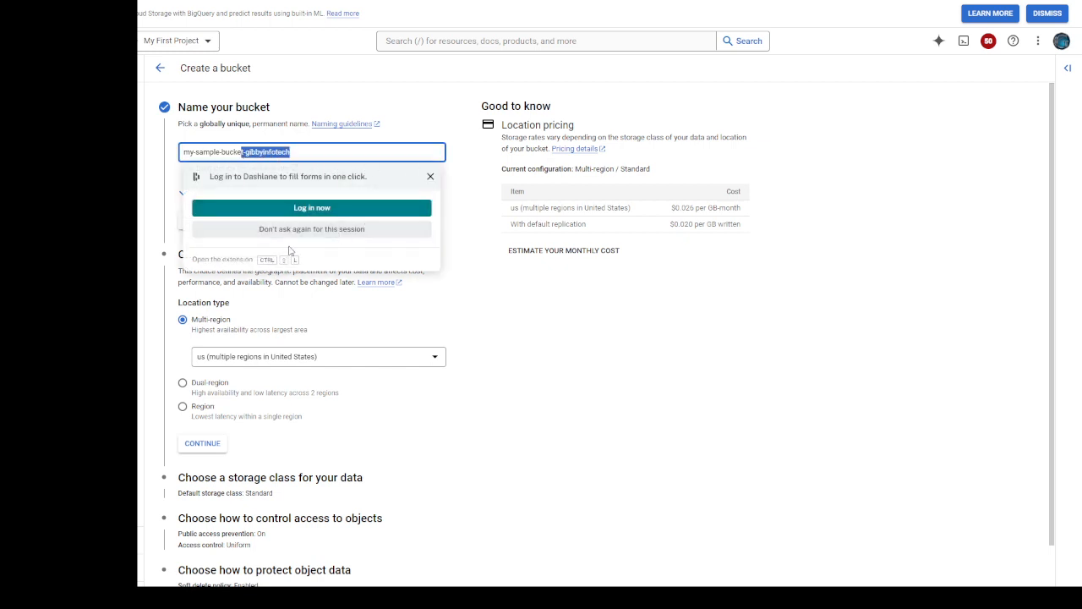
click(303, 152)
click(318, 231)
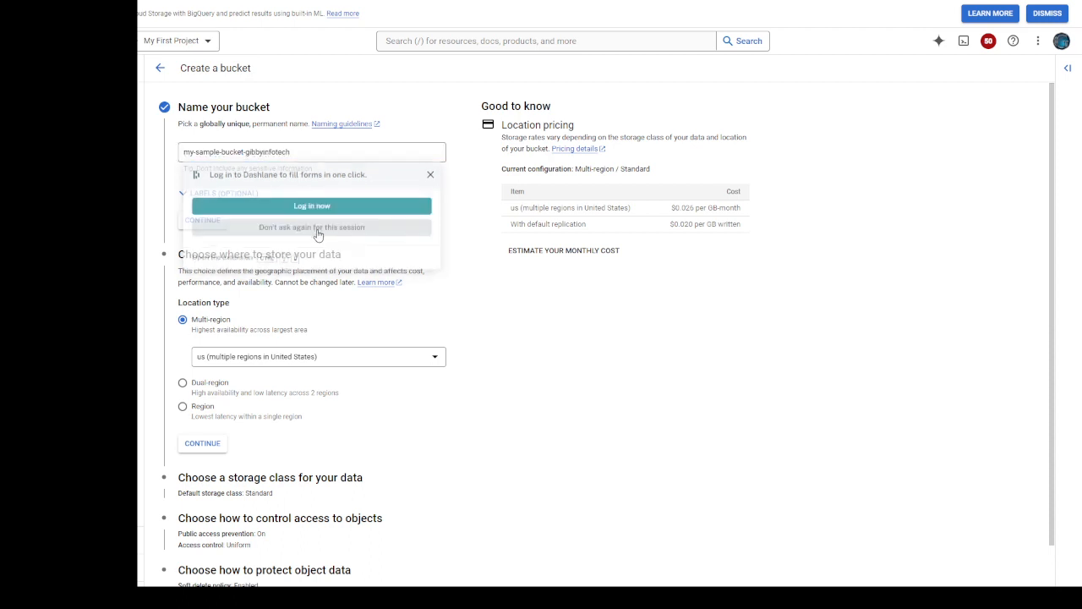
click(303, 151)
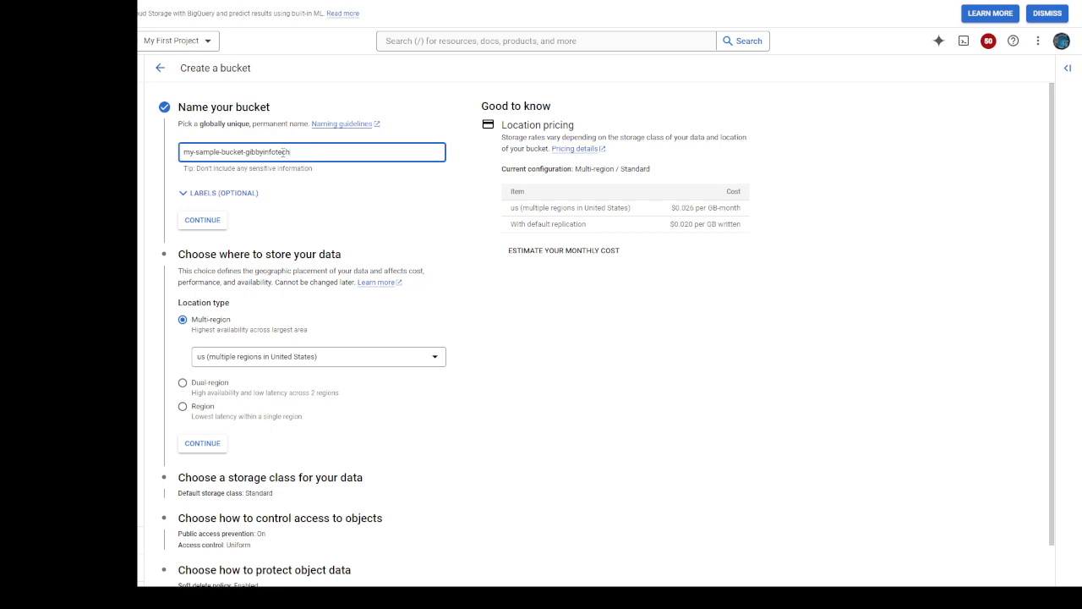
- Remove the -gibbyinfotech suffix from the bucket name, enter it again and continue to the location settings
drag(291, 151, 243, 151)
key(BackSpace)
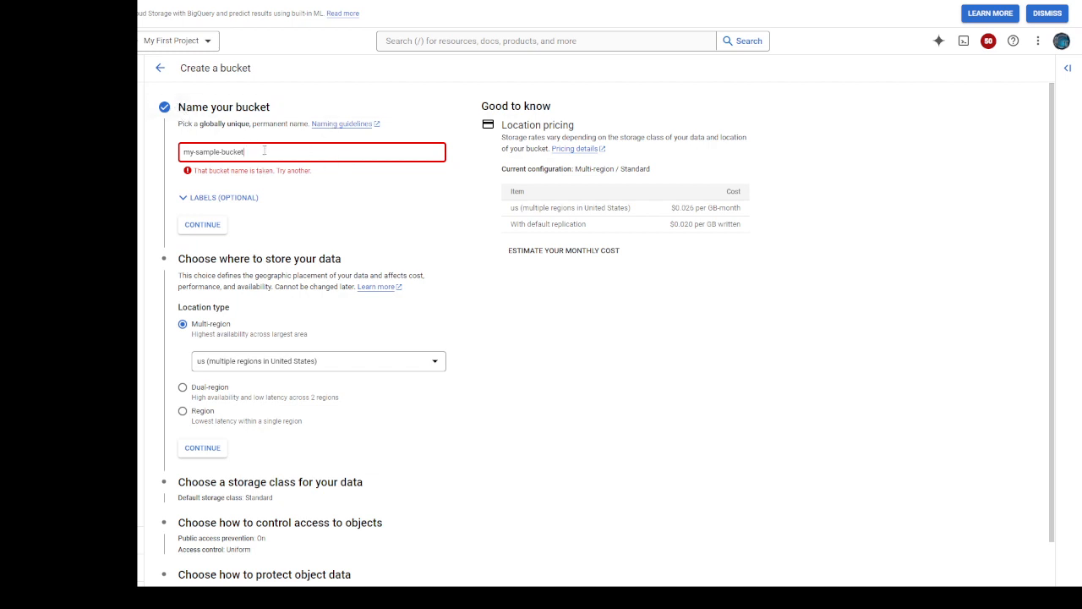
text(-gibby)
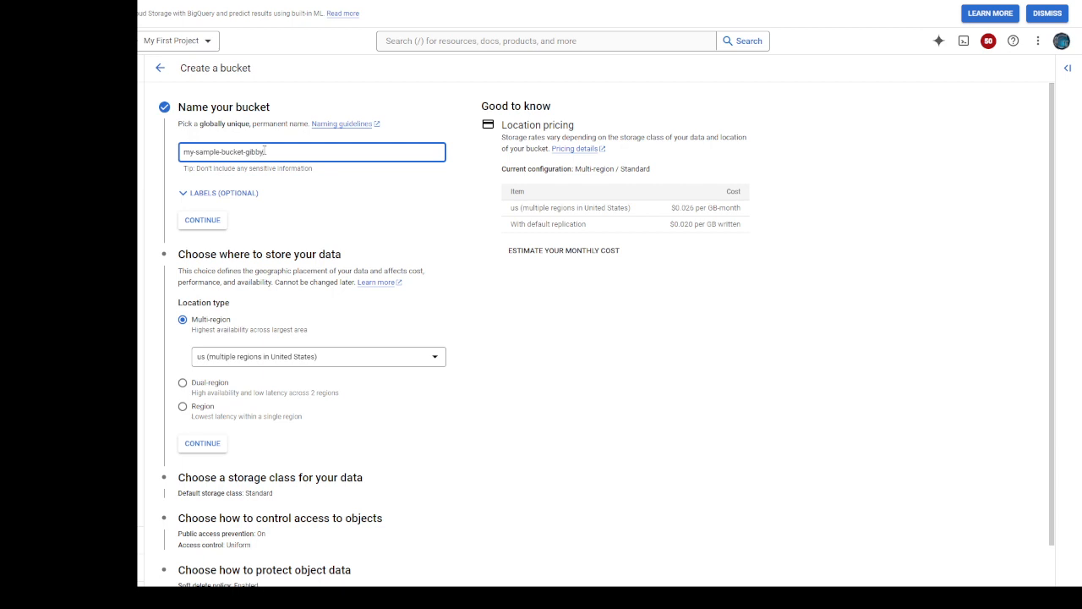
text(infotech)
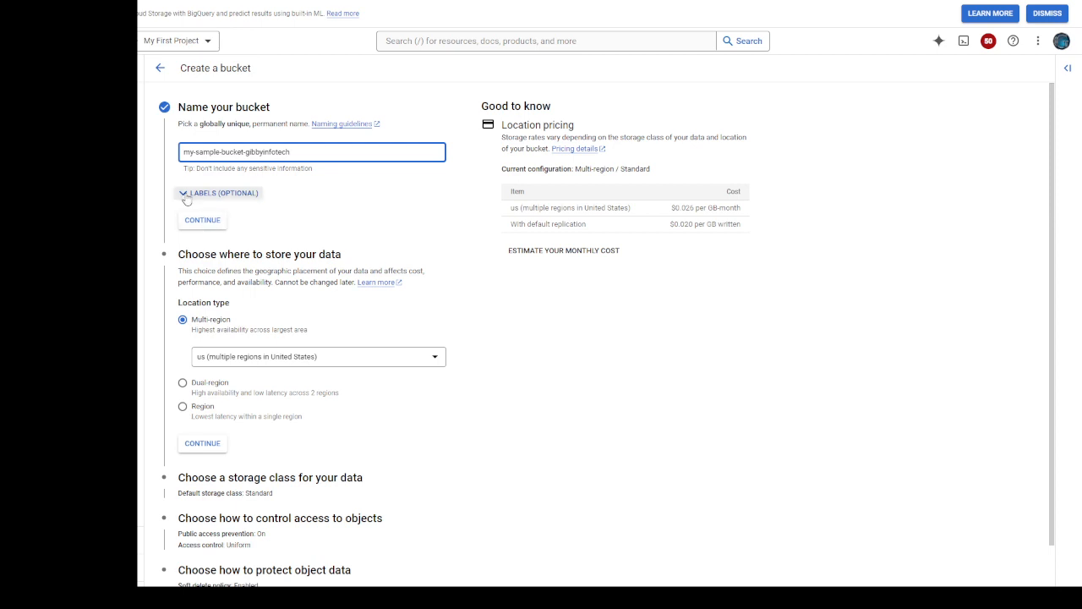
click(202, 220)
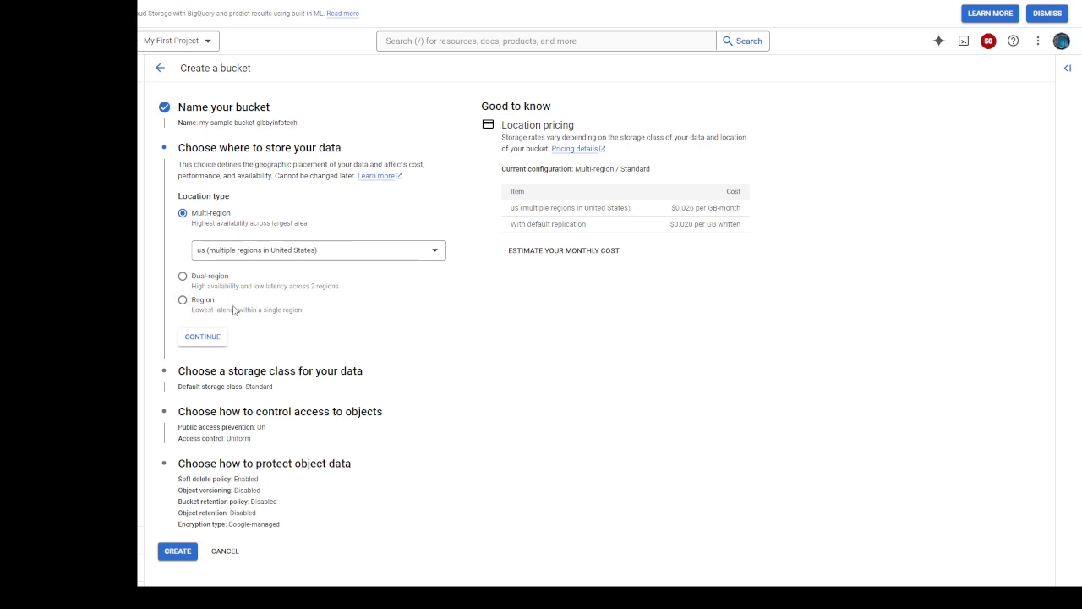
- Set the bucket's location type to Region with us-east1 (South Carolina) and continue to the storage class
click(182, 301)
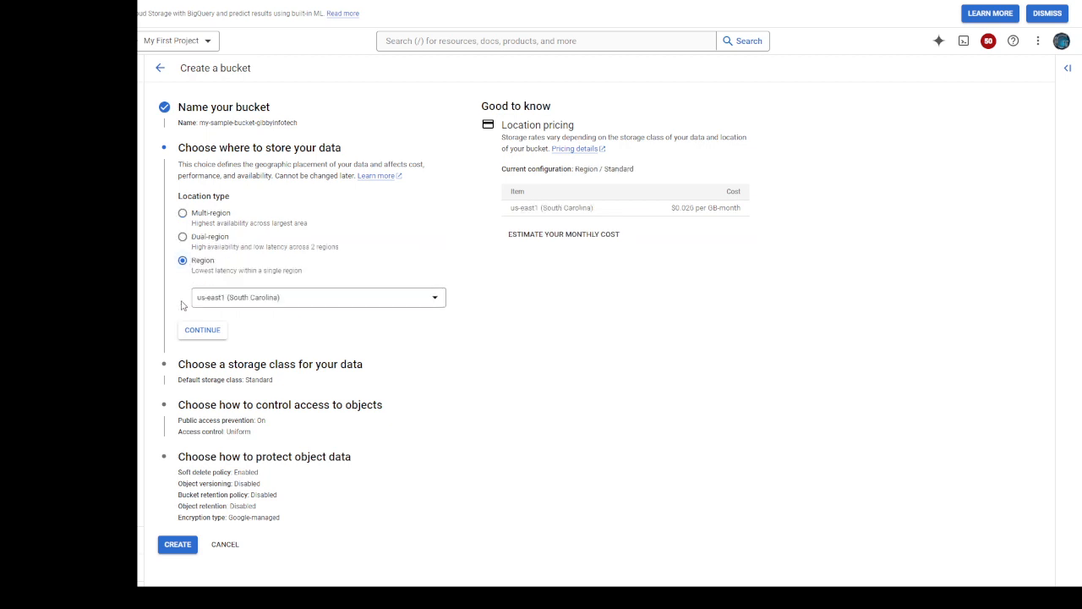
click(183, 213)
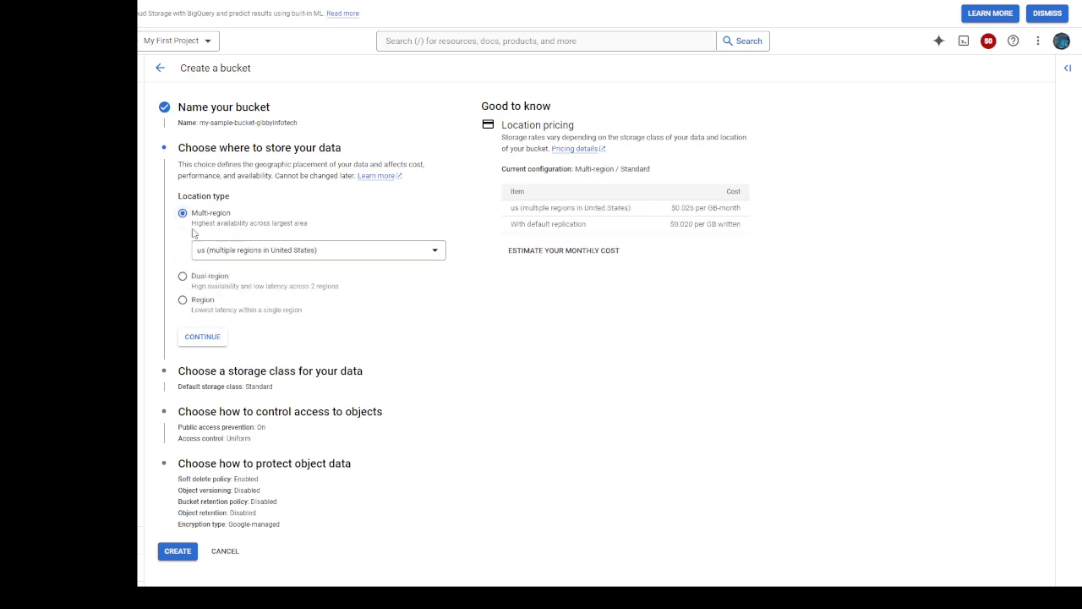
click(262, 254)
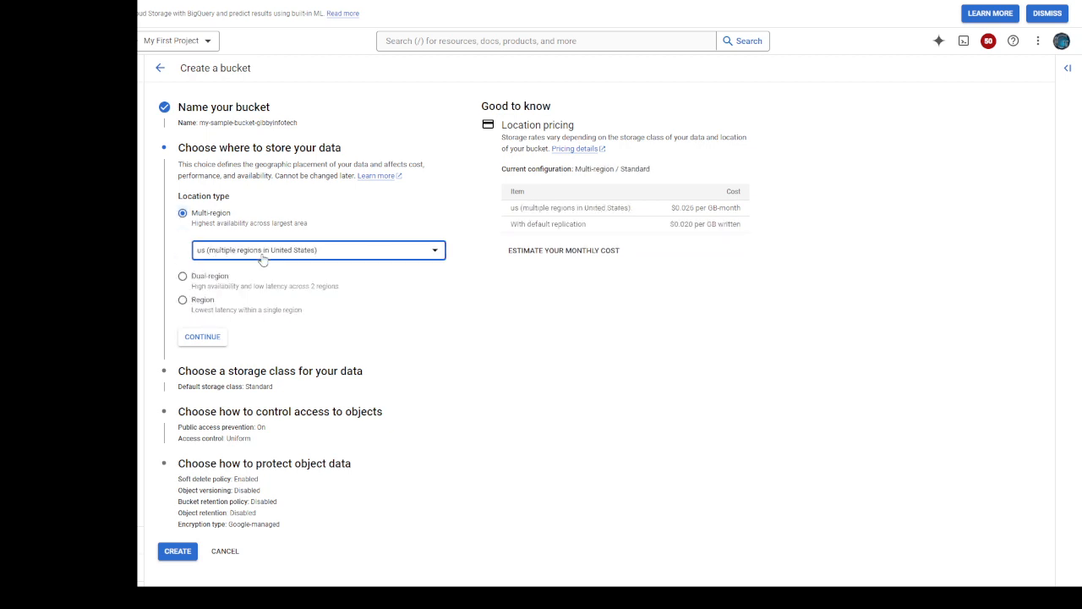
click(185, 218)
click(186, 303)
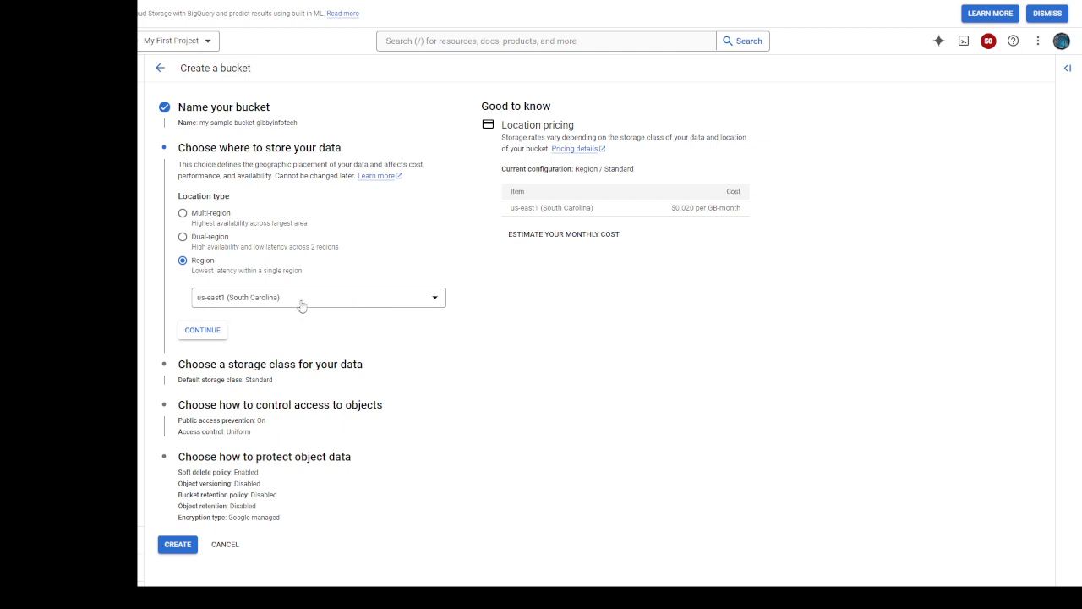
click(211, 332)
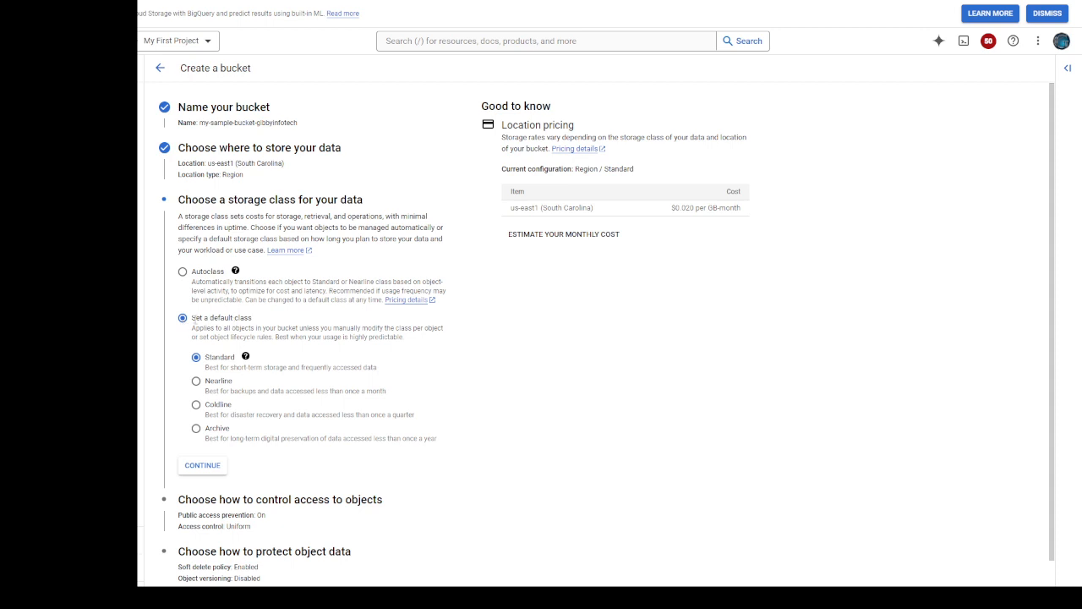
- Choose Autoclass as the bucket's storage class and review its location pricing details
click(183, 272)
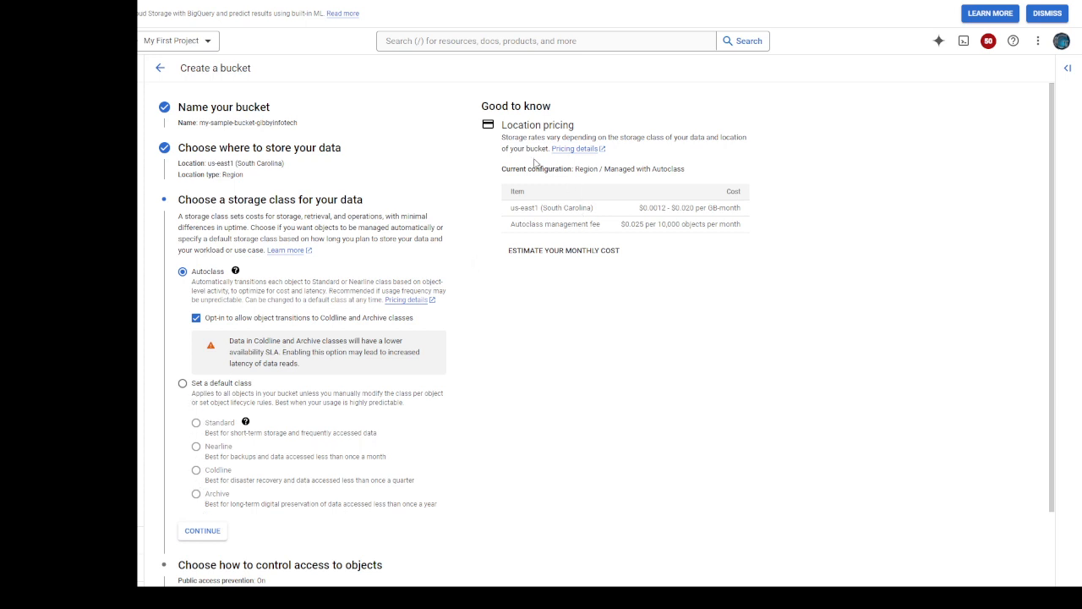
drag(481, 105, 717, 256)
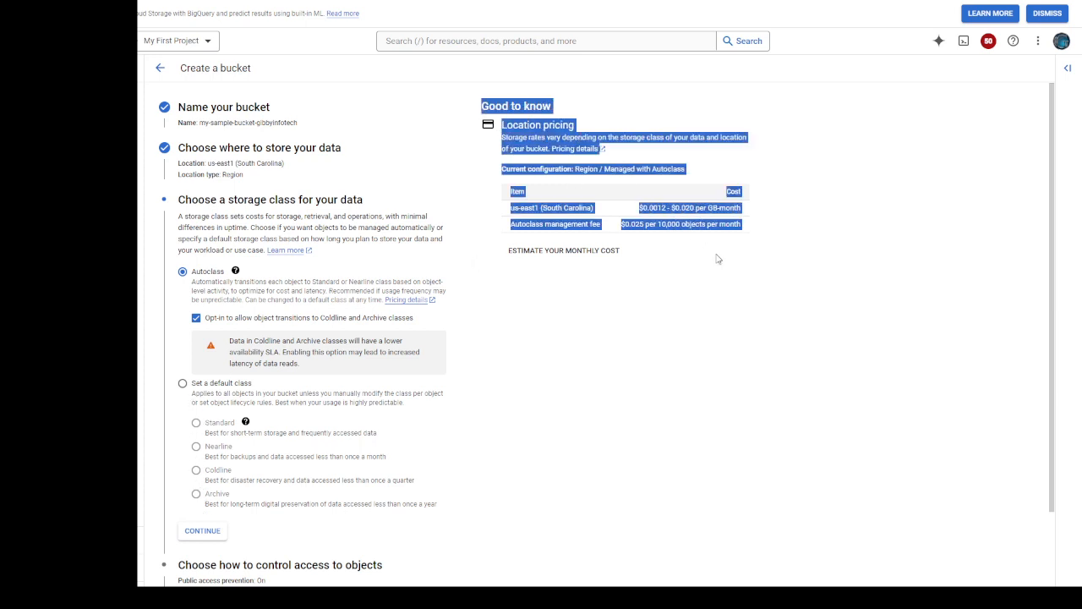
click(627, 365)
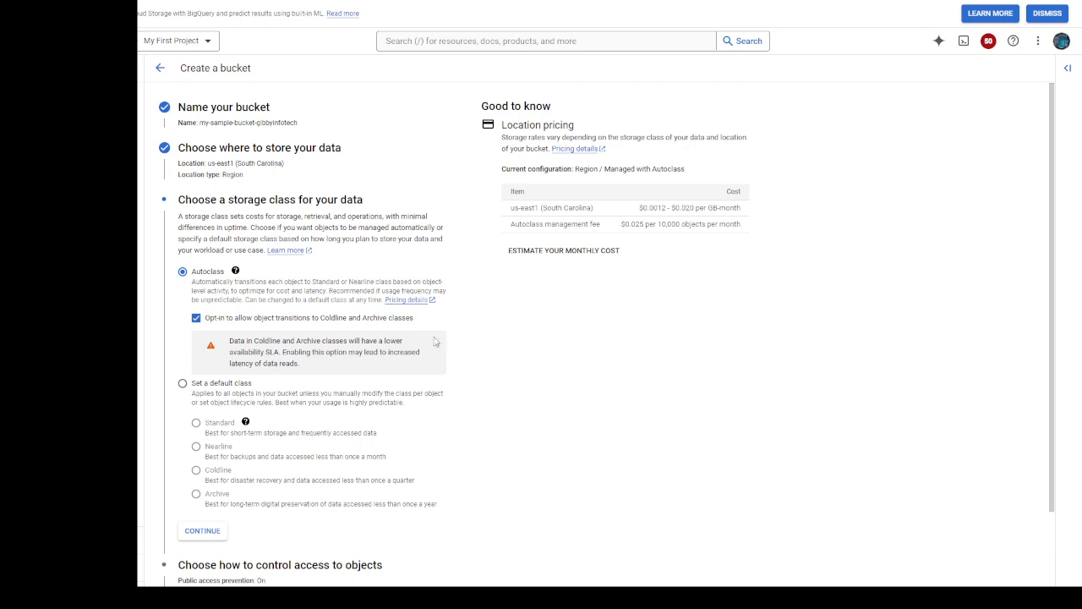
- Turn off Autoclass transitions to Coldline and Archive classes, keep Autoclass selected and continue to access control
scroll(170, 279, down, 3)
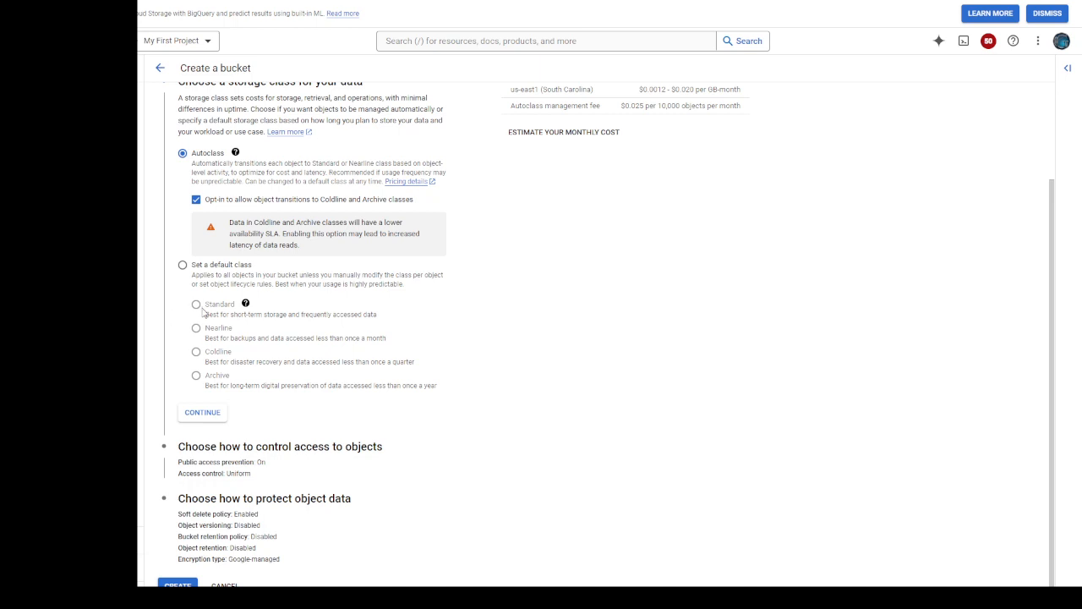
click(196, 200)
click(182, 265)
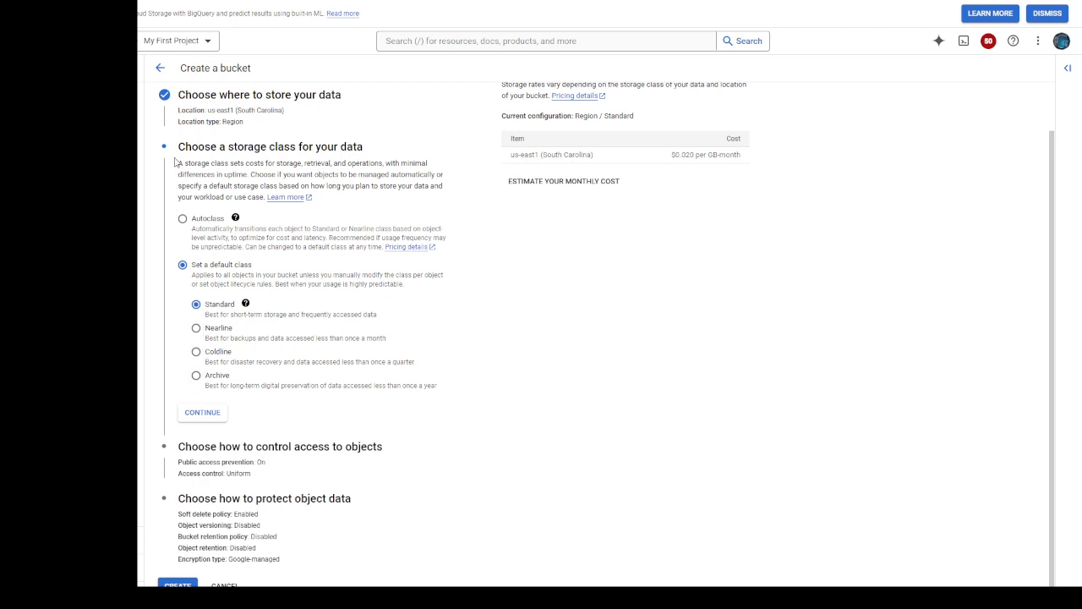
click(182, 219)
scroll(298, 312, down, 1)
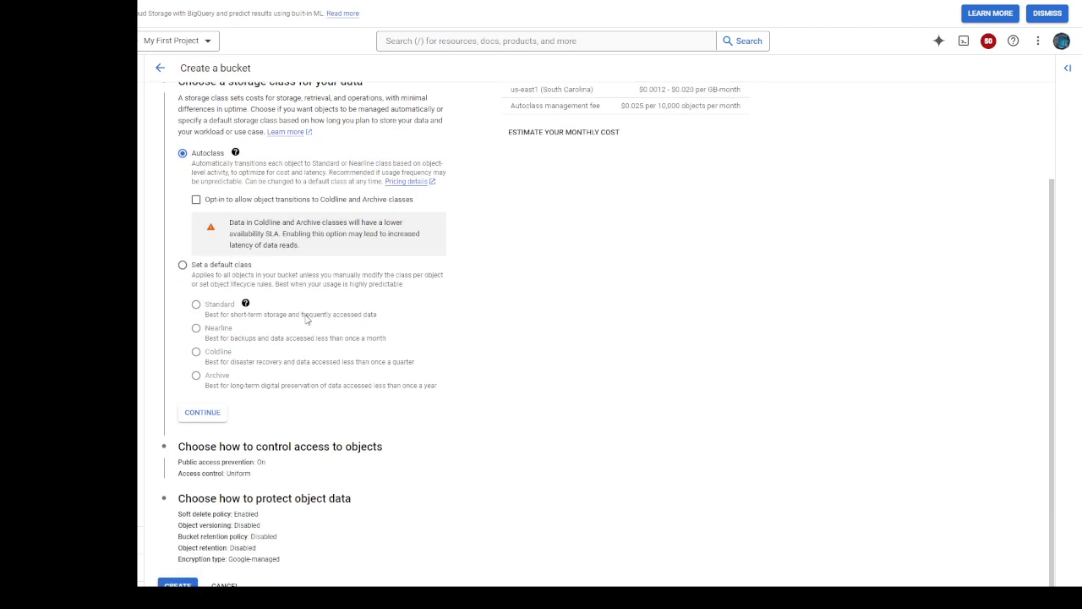
click(203, 413)
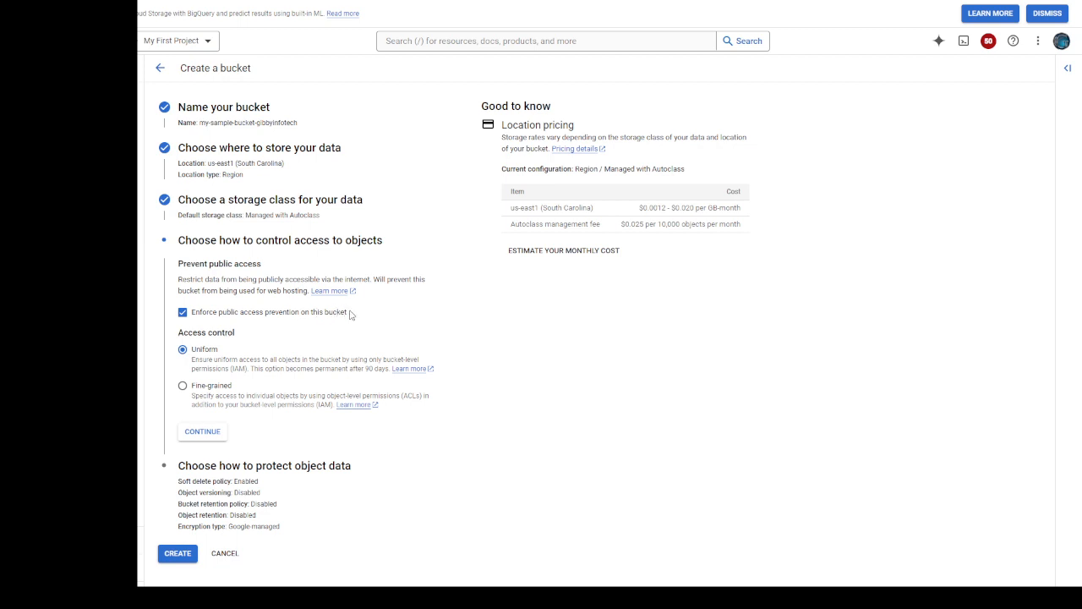
- Set the bucket's access control to Fine-grained, with public access prevention enforced, and continue to the data protection settings
drag(350, 312, 173, 311)
click(161, 289)
drag(178, 332, 241, 338)
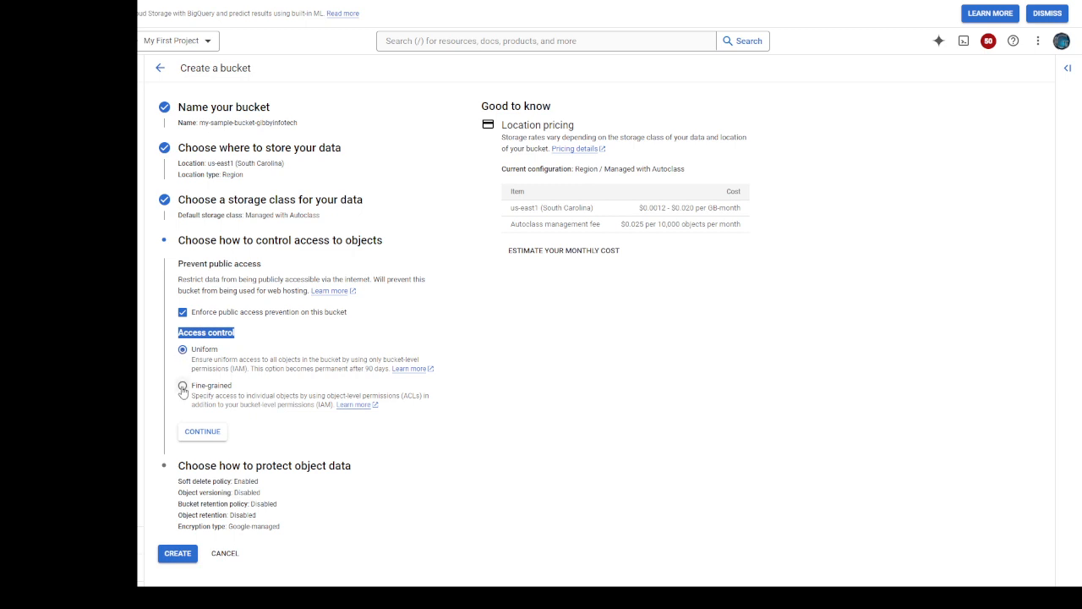
click(183, 386)
click(154, 347)
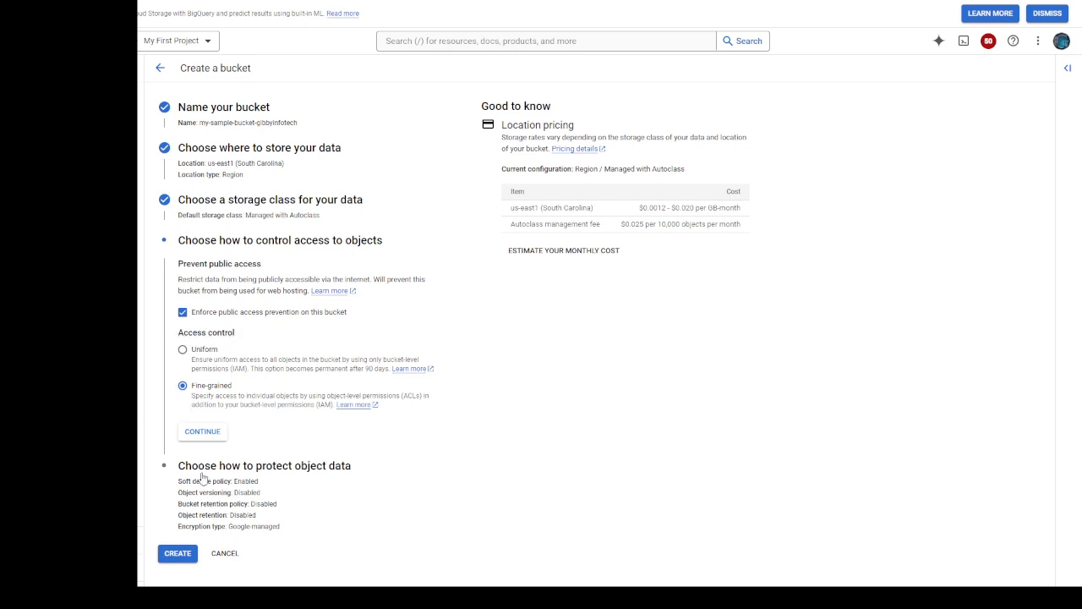
click(202, 431)
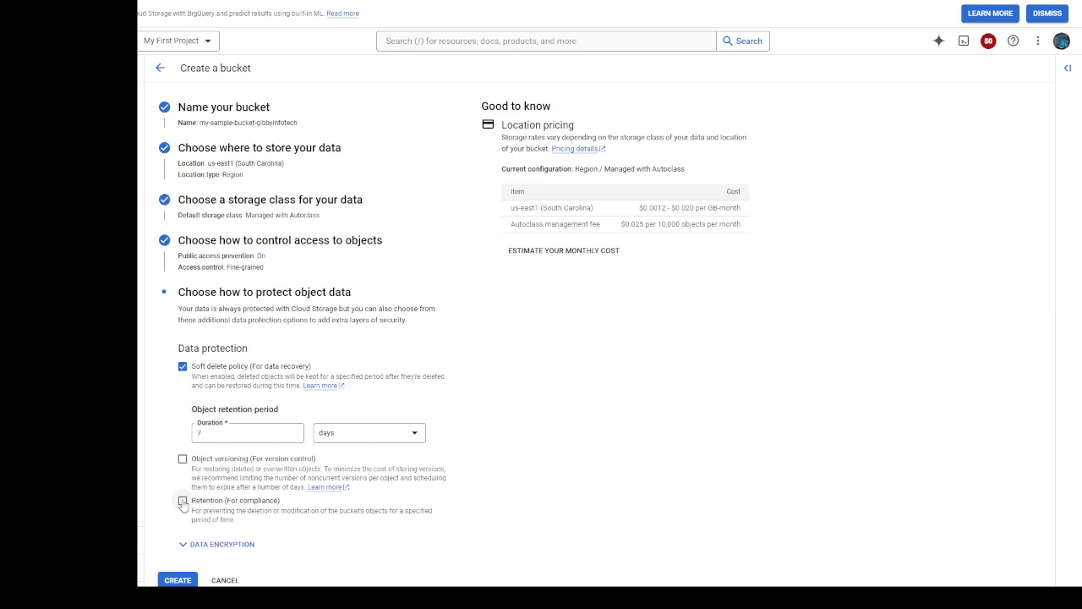
- Show the data encryption options and keep the Google-managed encryption key selected
click(202, 544)
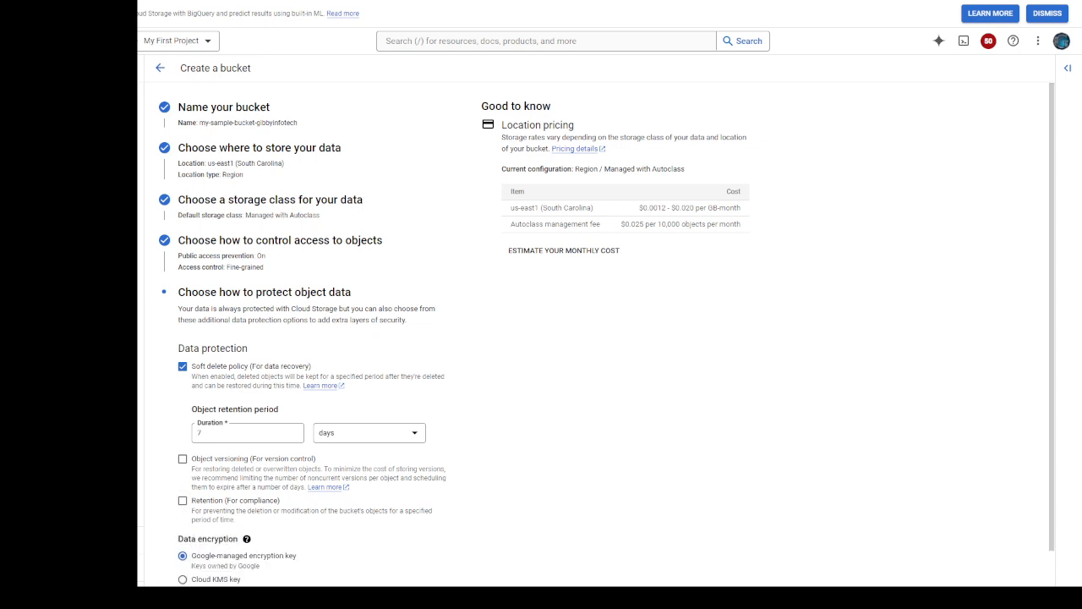
scroll(205, 504, down, 2)
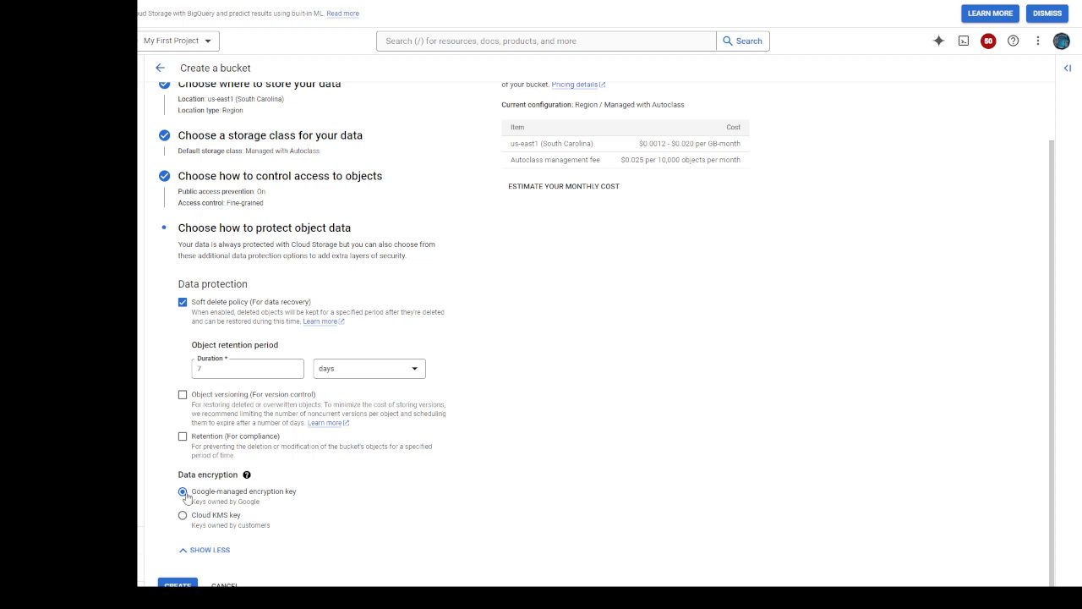
click(183, 492)
scroll(648, 263, up, 1)
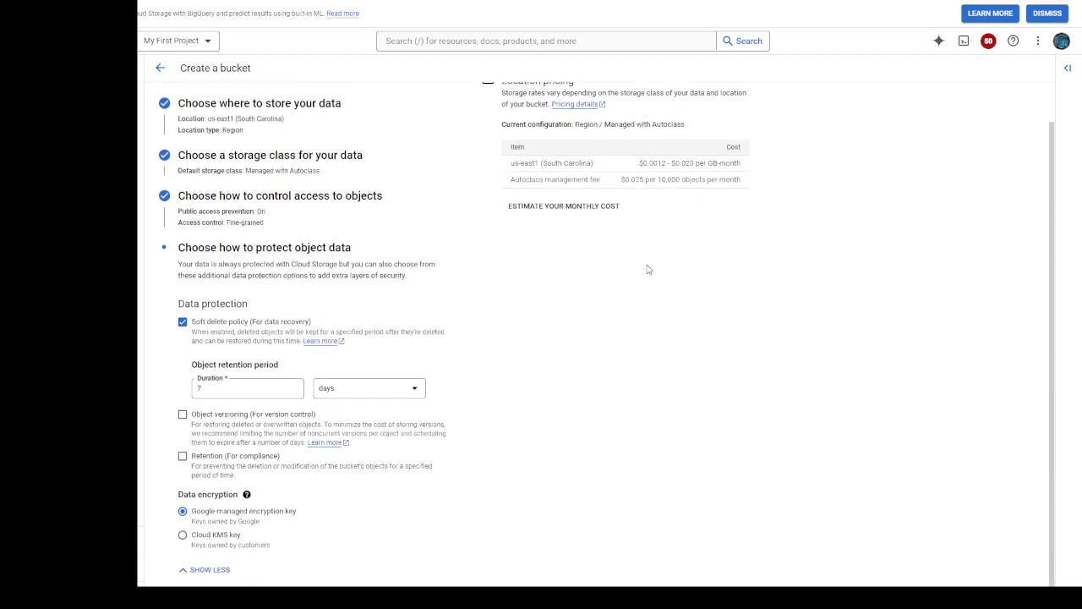
scroll(648, 269, down, 1)
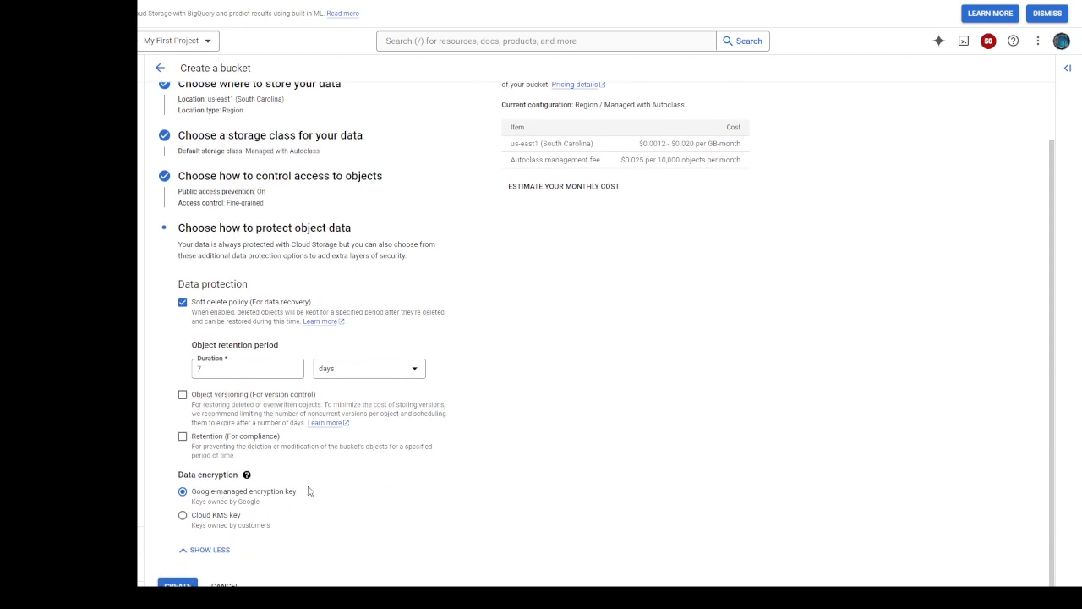
- Try encrypting the bucket with a Cloud KMS key of the Cloud KMS type and check for customer-managed keys
click(182, 515)
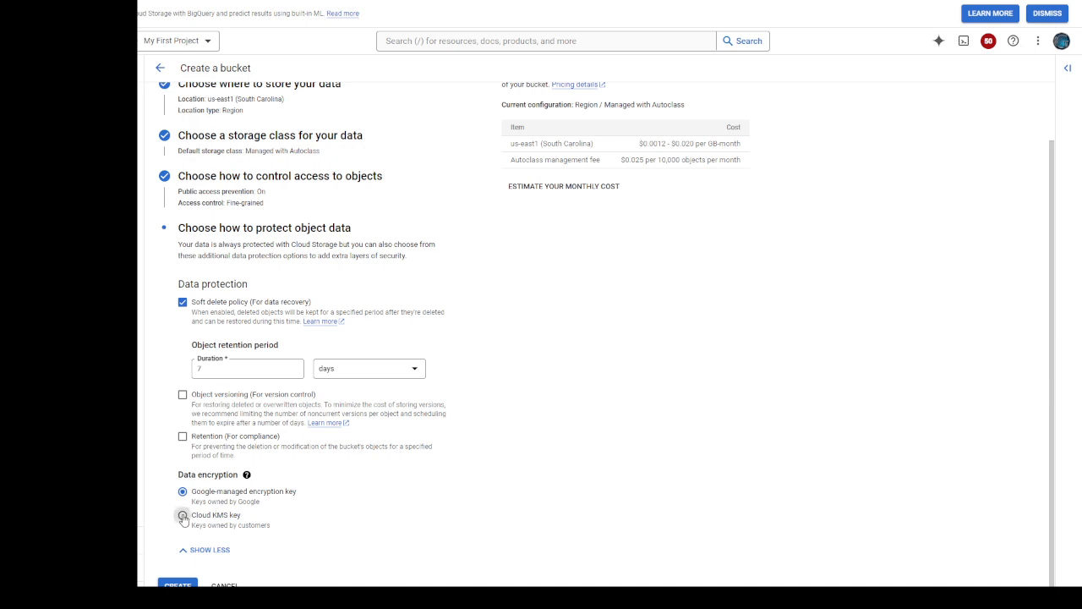
scroll(262, 524, down, 1)
click(279, 519)
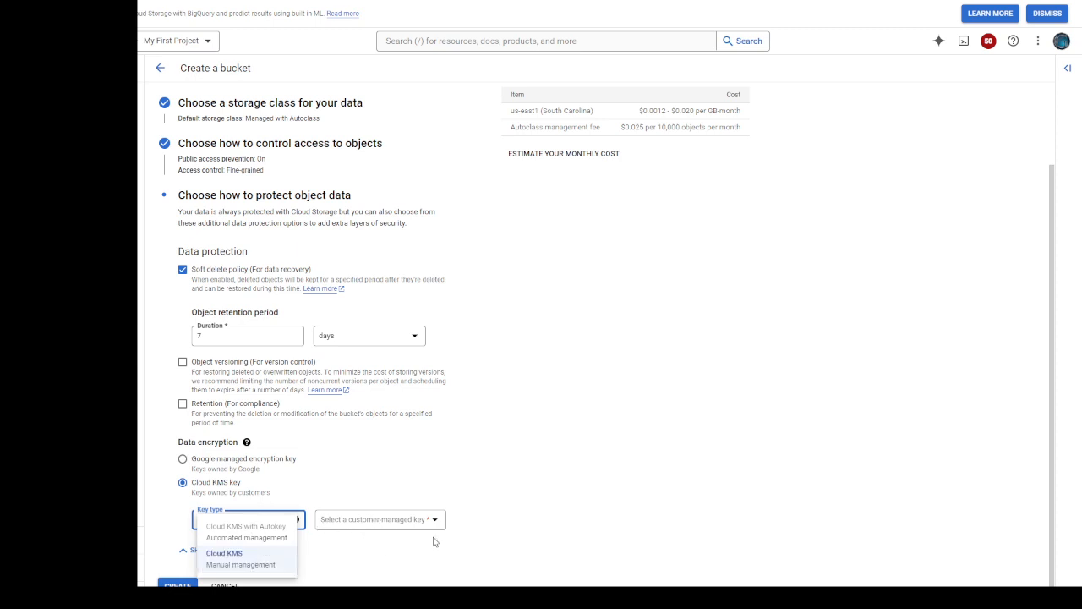
key(Return)
click(395, 520)
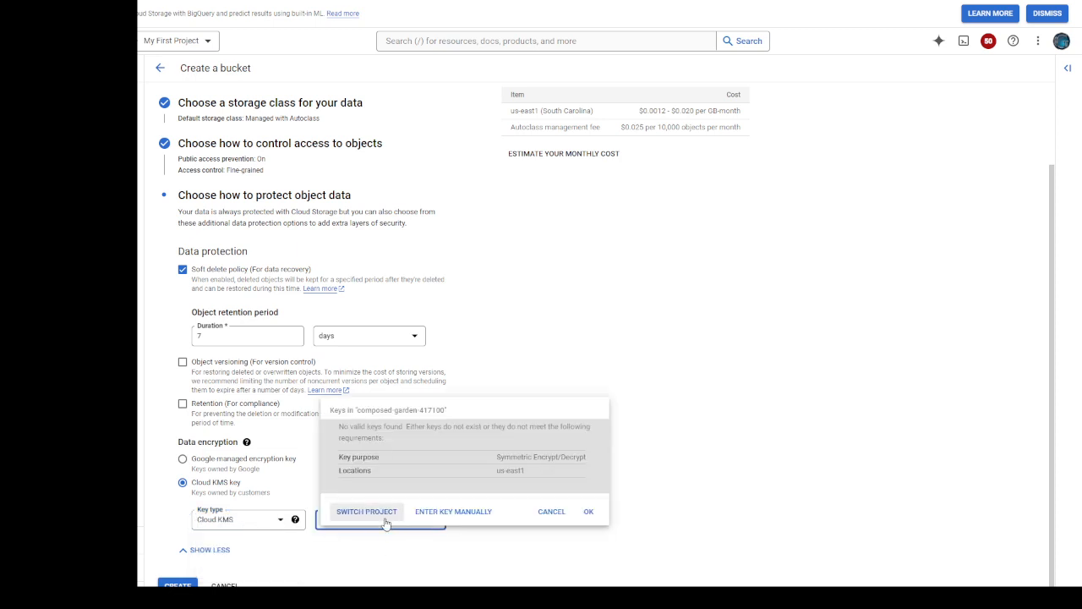
click(723, 261)
scroll(671, 240, up, 2)
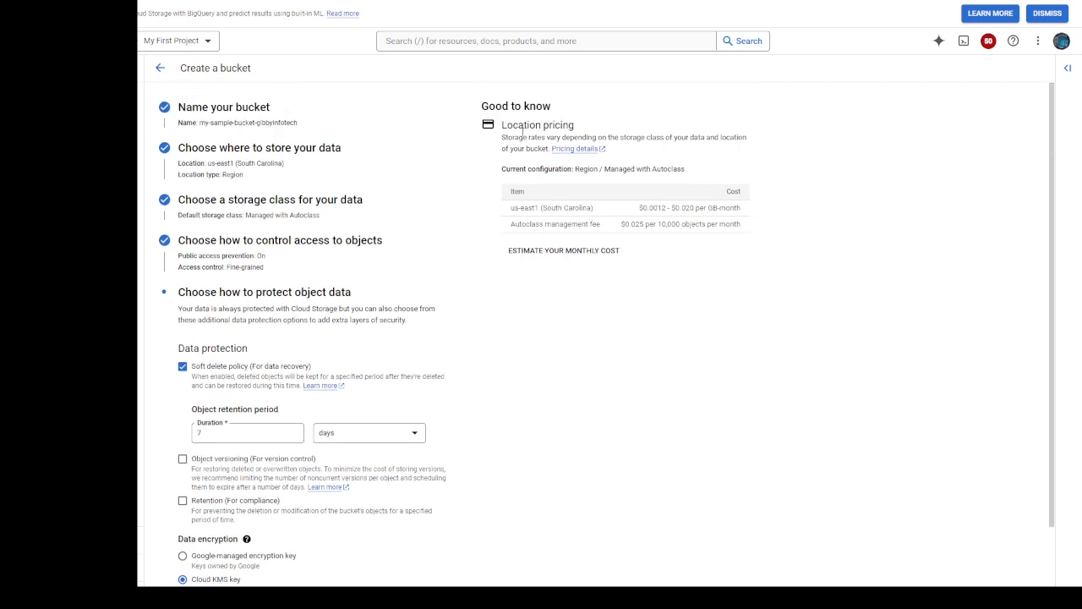
scroll(470, 407, down, 2)
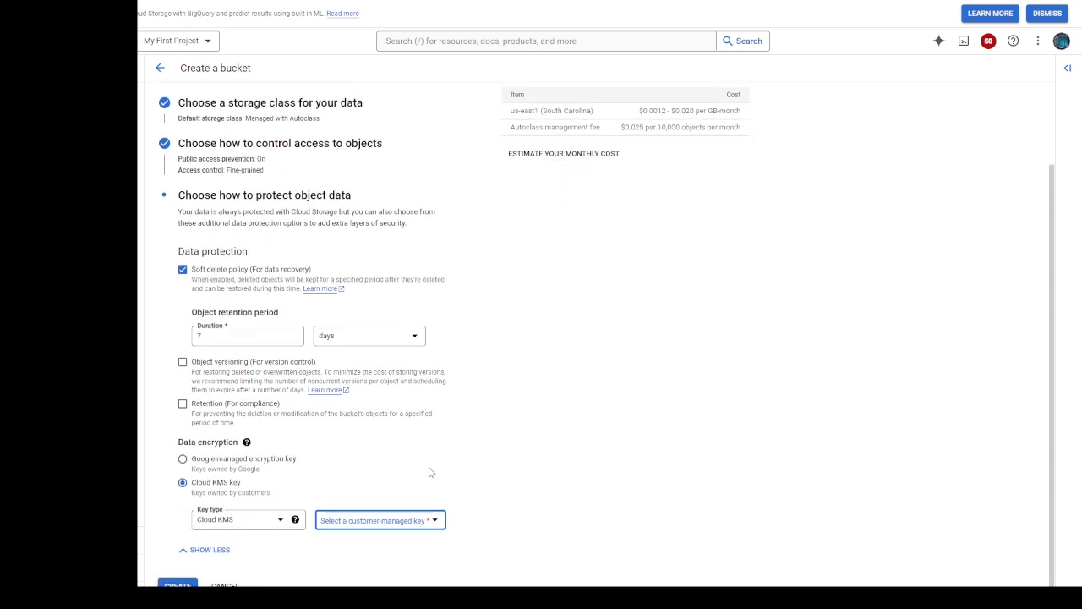
drag(178, 446, 277, 507)
click(463, 504)
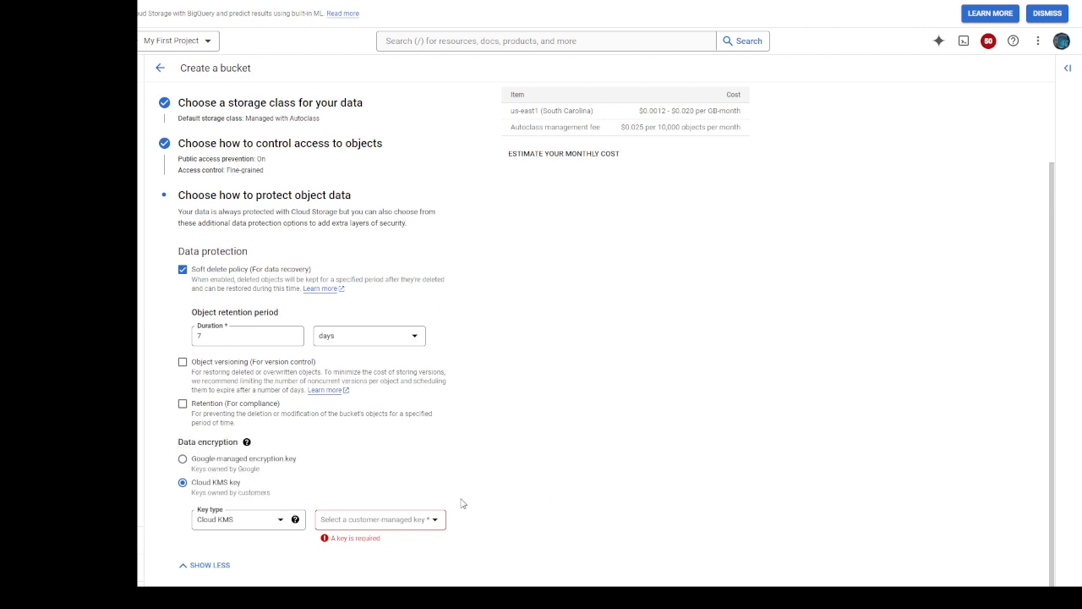
- Set the data encryption to the Google-managed encryption key and create the bucket
click(184, 459)
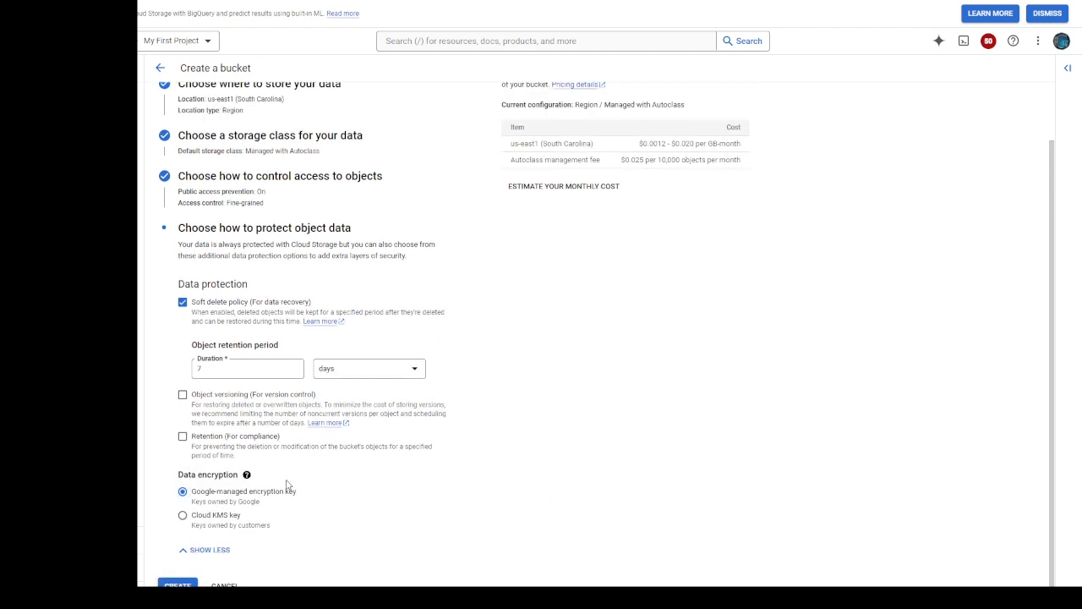
click(178, 585)
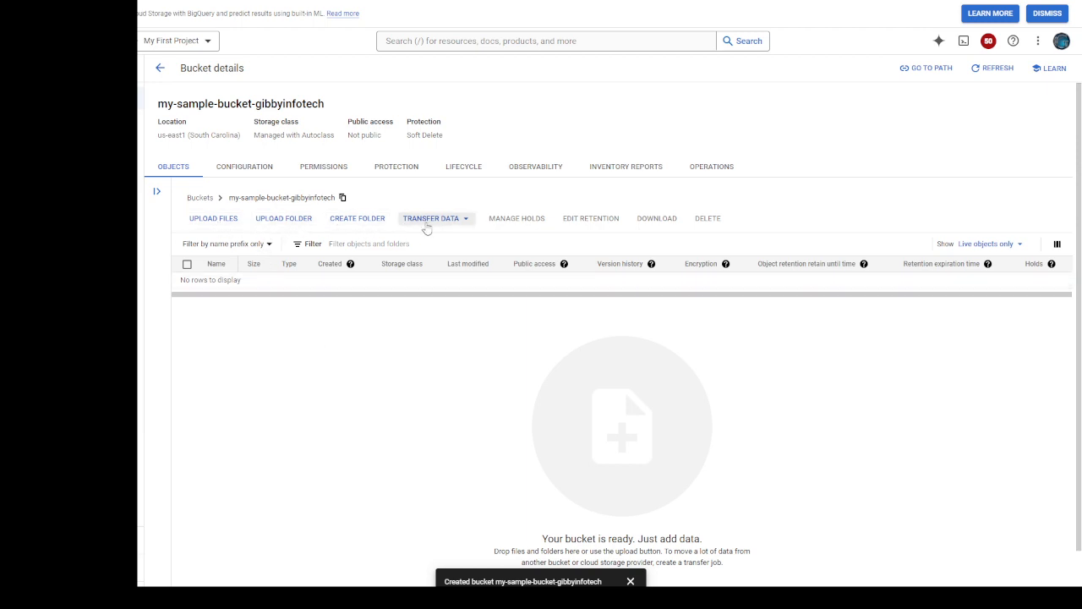
- Return to the bucket list, start a new bucket named gibbyinfotech-bucket and continue to its location settings
click(159, 67)
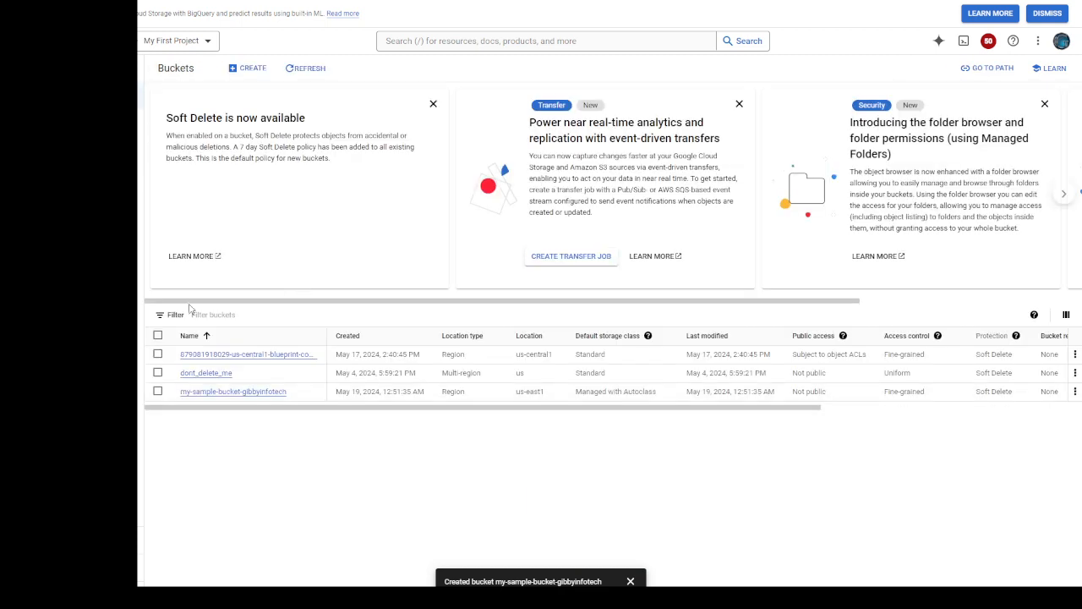
click(247, 70)
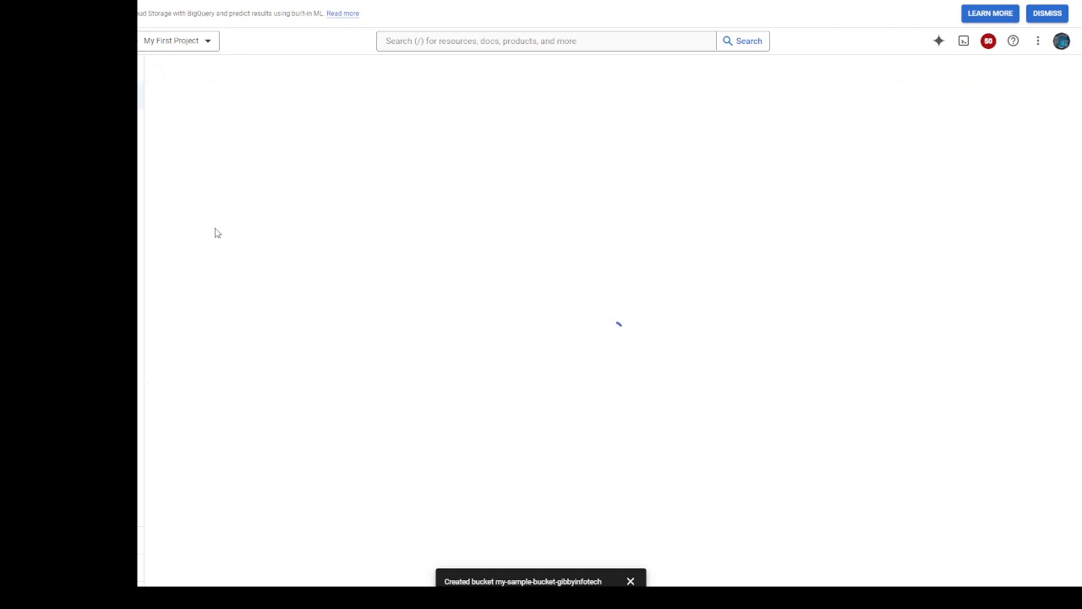
click(234, 153)
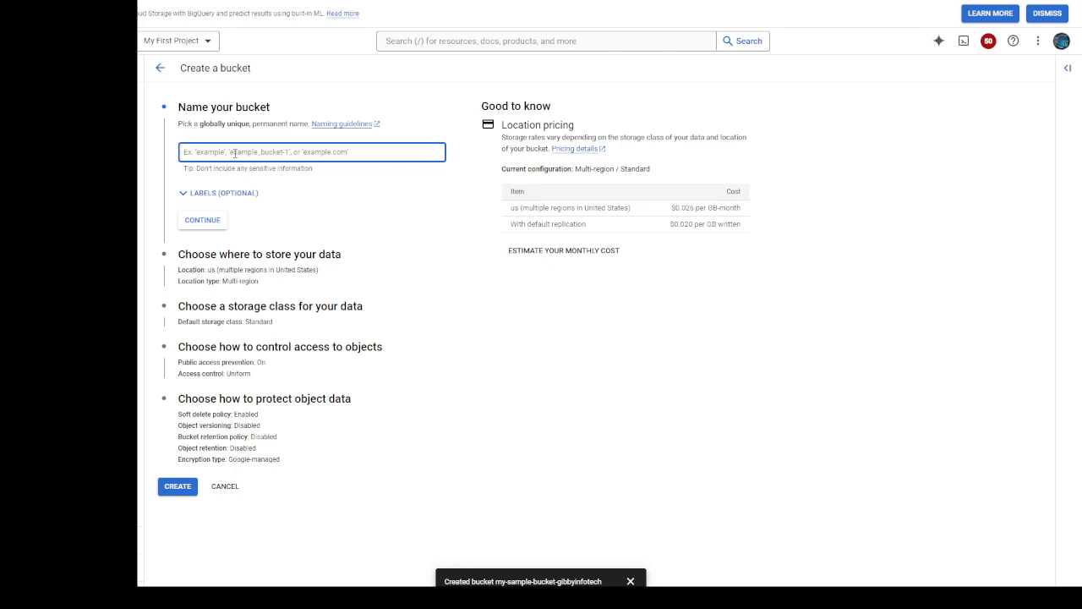
text(gibbyinfotech-bucket)
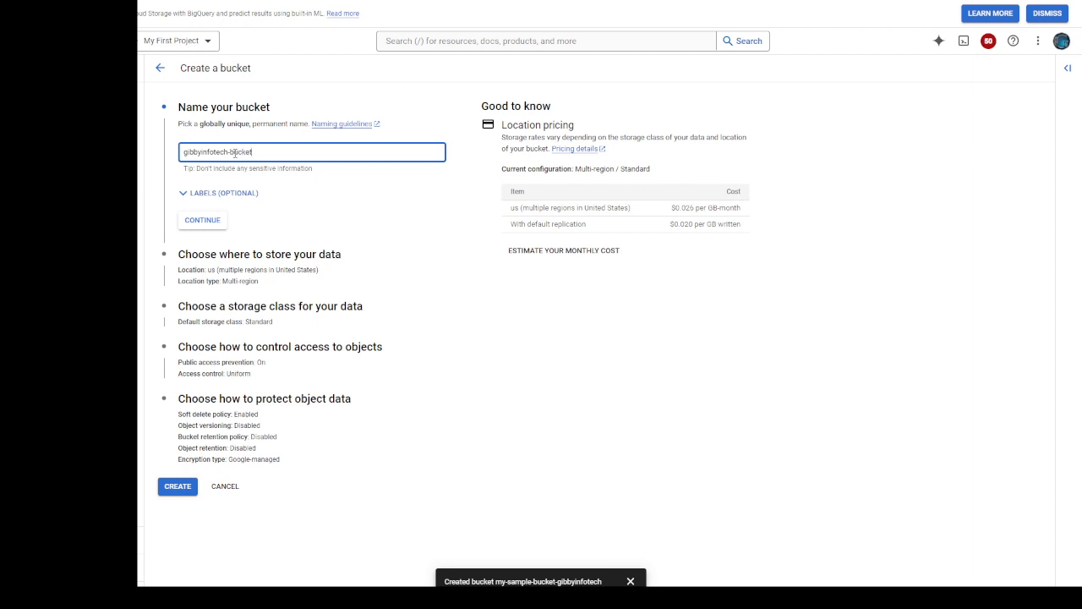
click(203, 222)
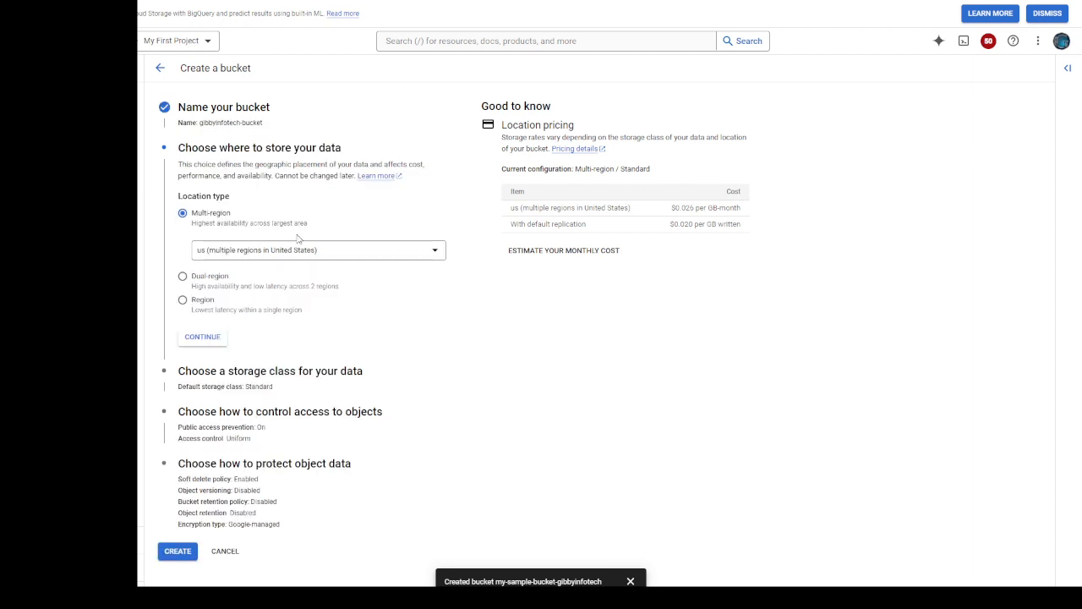
- Set the new bucket's location type to Region with southamerica-east1 (São Paulo) and continue to the storage class
click(182, 300)
click(261, 296)
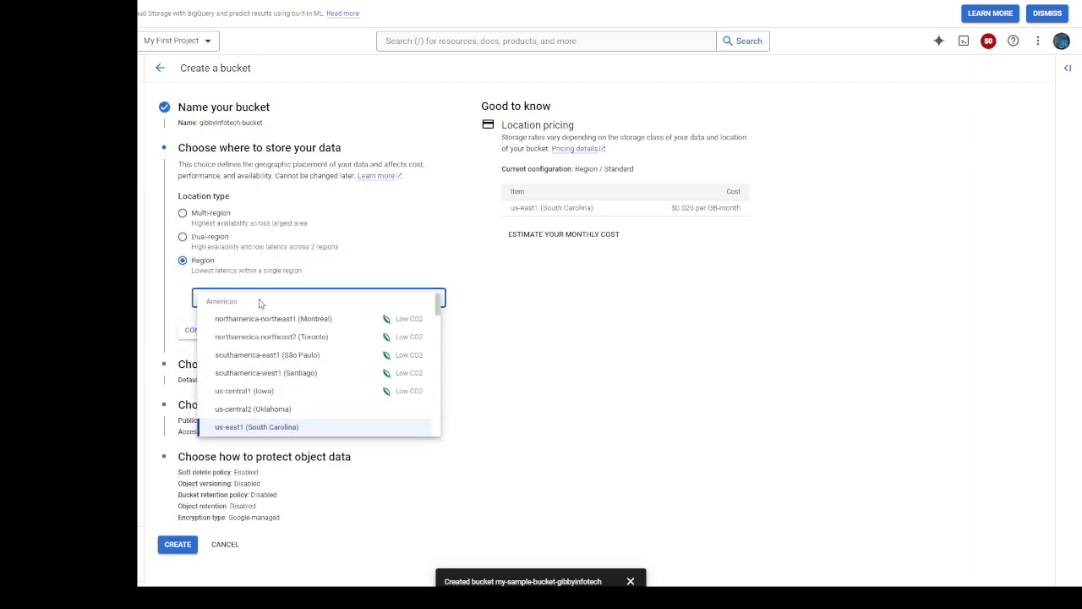
click(262, 356)
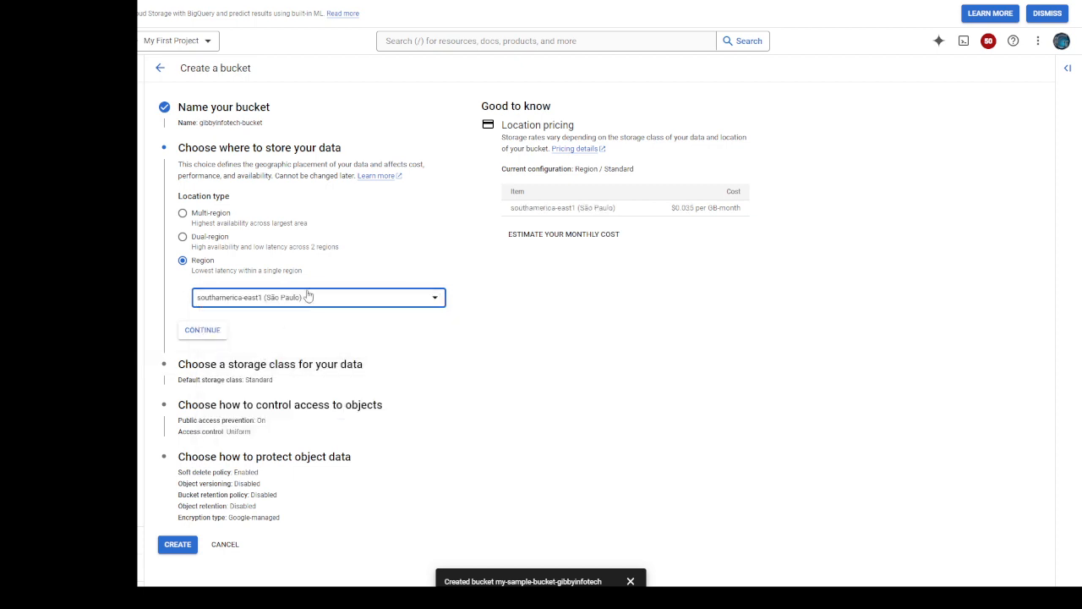
click(188, 365)
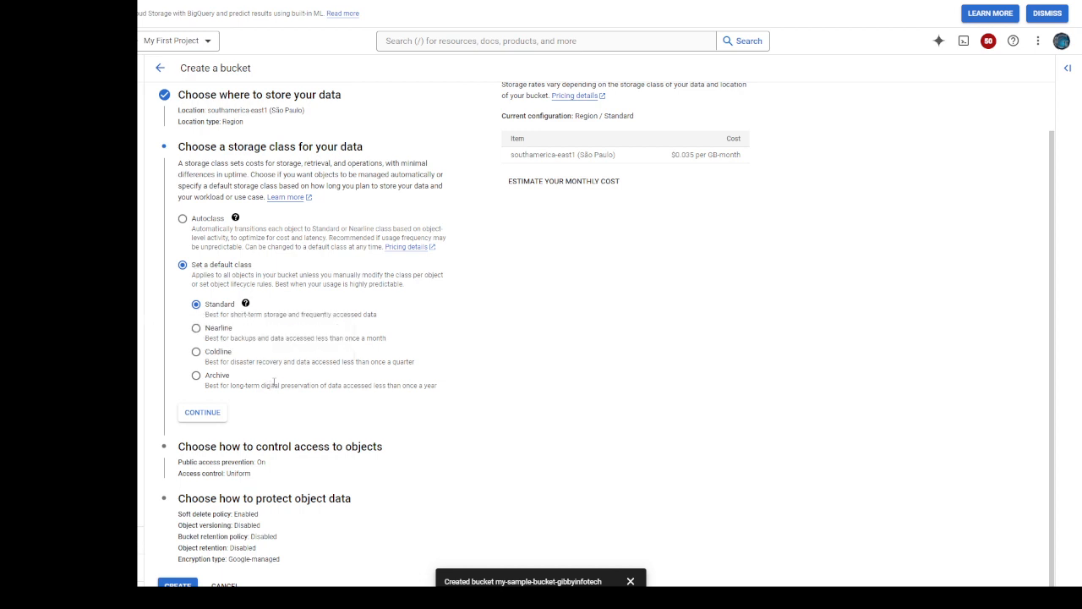
- Choose Autoclass as the new bucket's storage class and continue to access control
click(181, 218)
scroll(203, 422, down, 1)
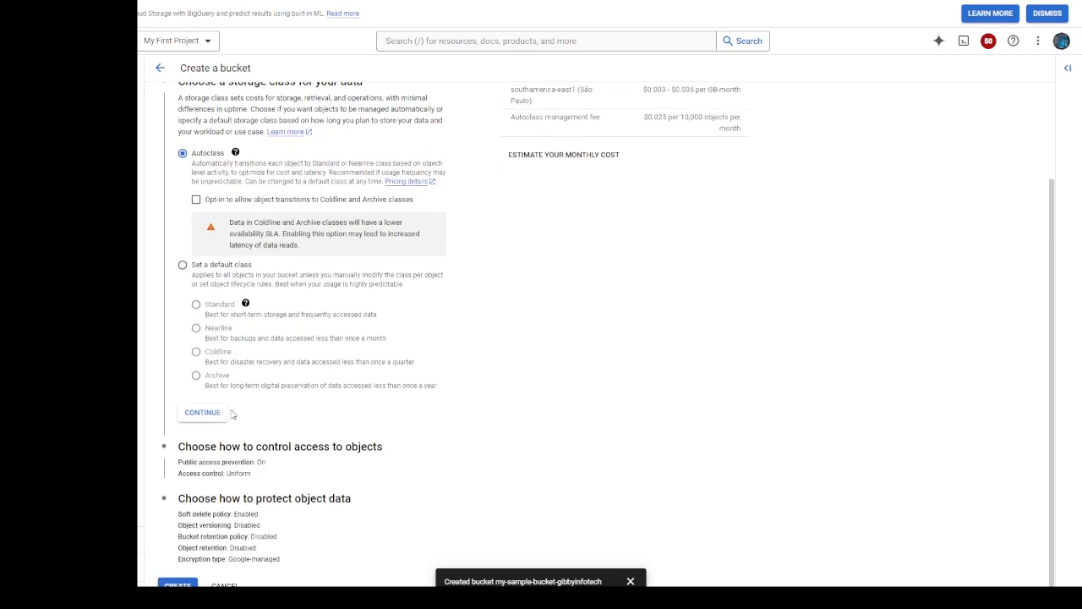
click(202, 412)
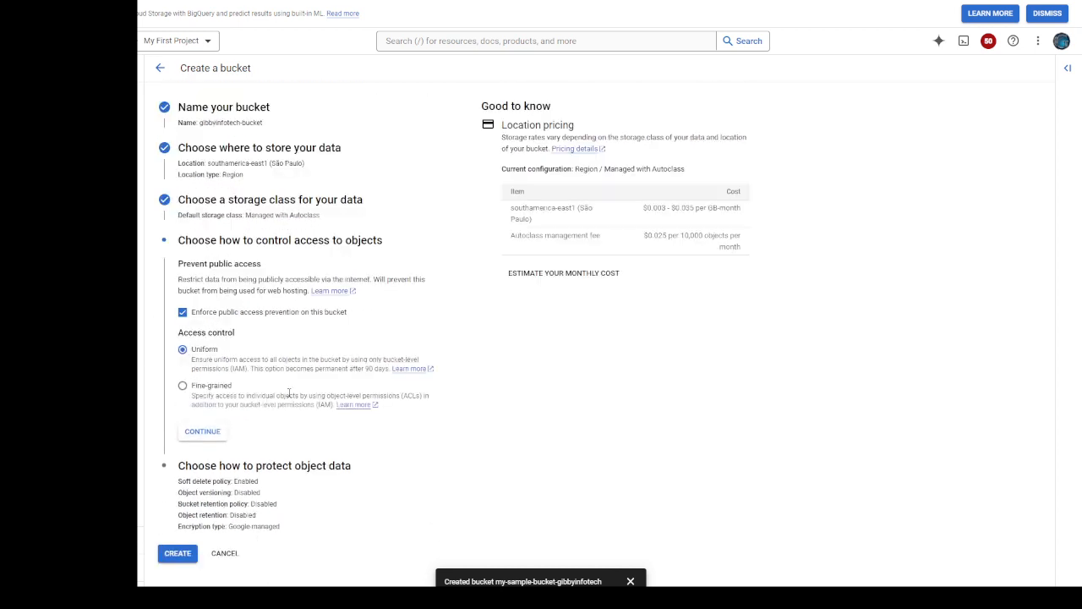
- Turn off public access prevention, choose Fine-grained access control and continue to data protection
click(183, 312)
click(183, 385)
click(203, 432)
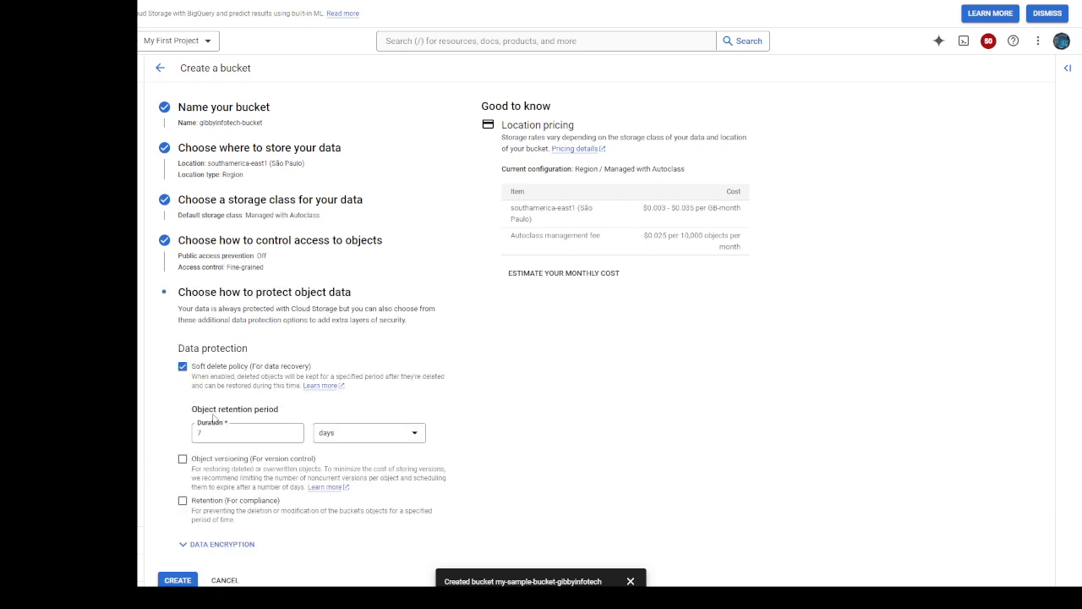
- Turn off the soft delete policy and create the gibbyinfotech-bucket bucket
click(183, 366)
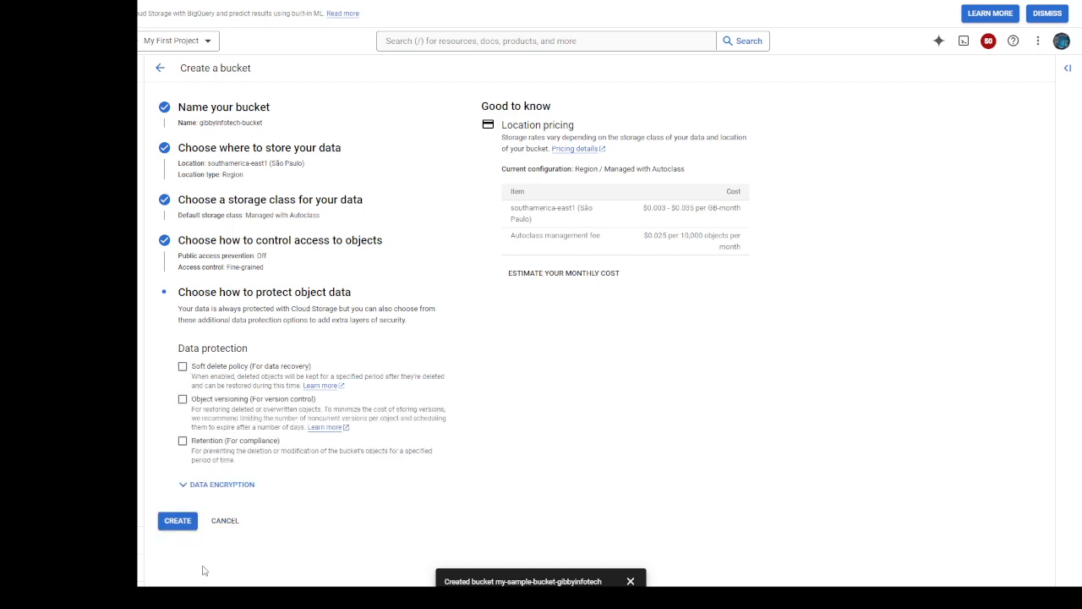
click(179, 519)
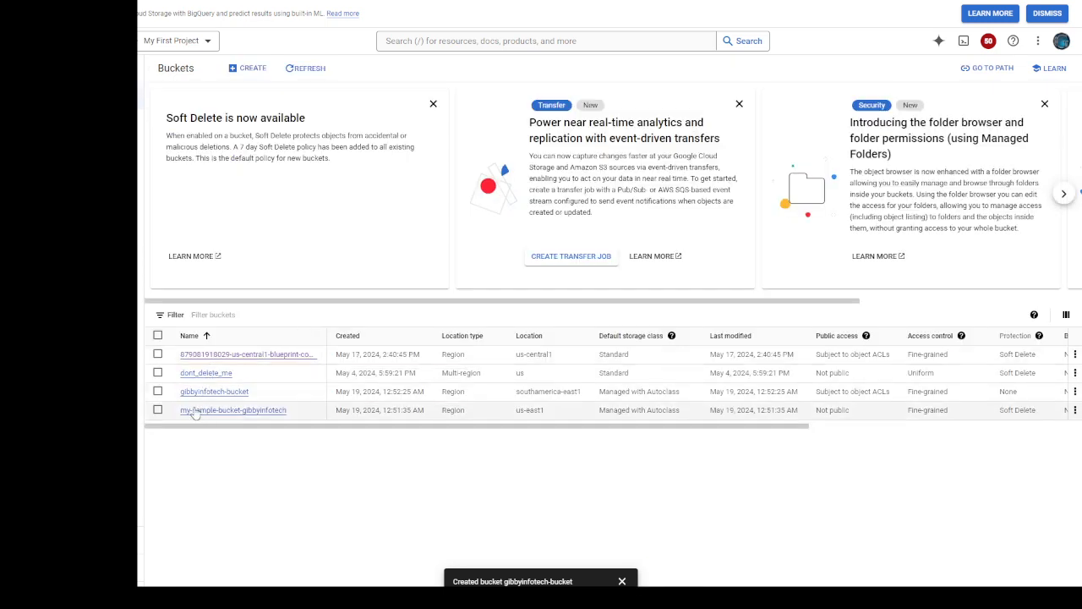
- Examine both new buckets' rows in the bucket list, then the available actions and details of gibbyinfotech-bucket
drag(173, 392, 1011, 428)
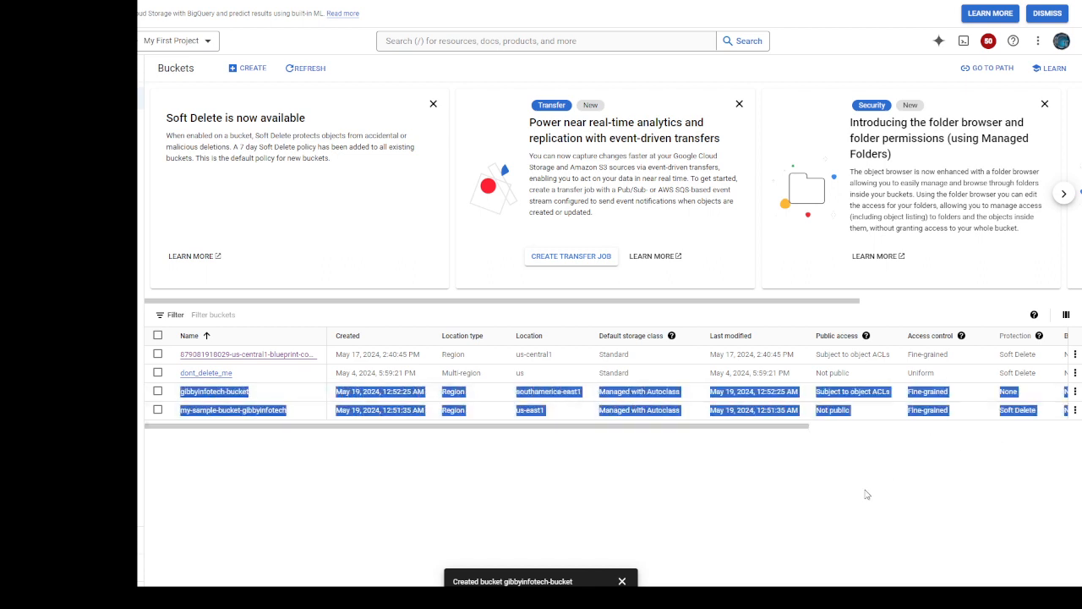
click(866, 494)
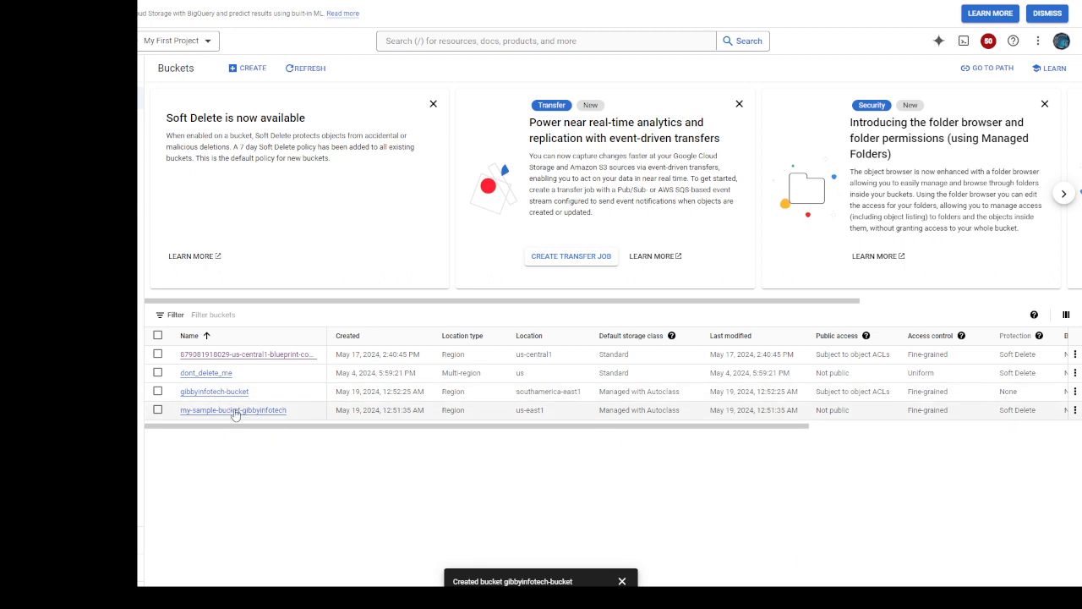
drag(672, 430, 975, 415)
click(1074, 392)
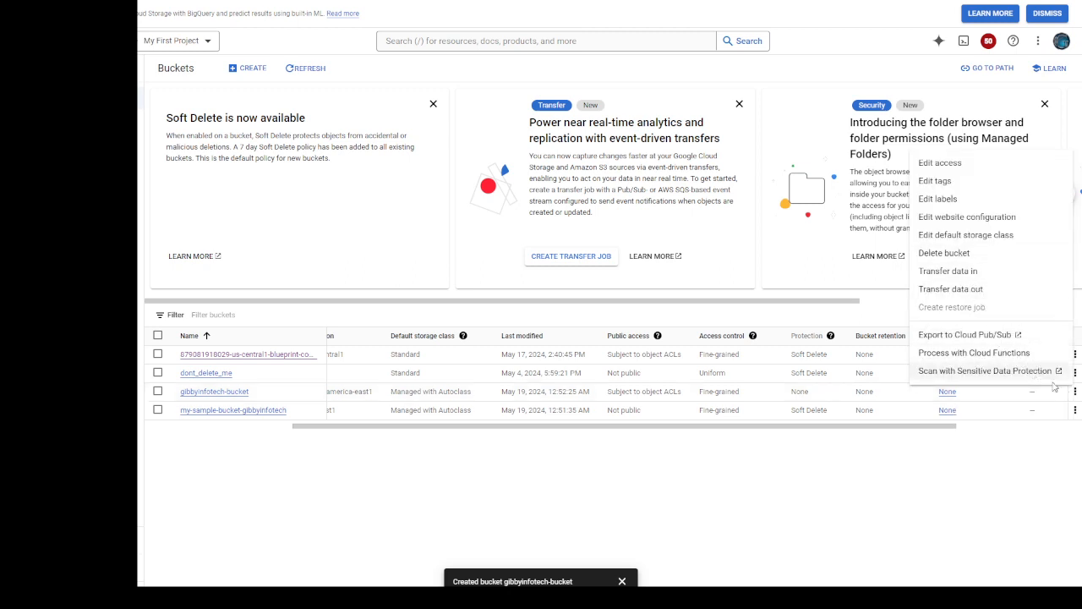
click(672, 433)
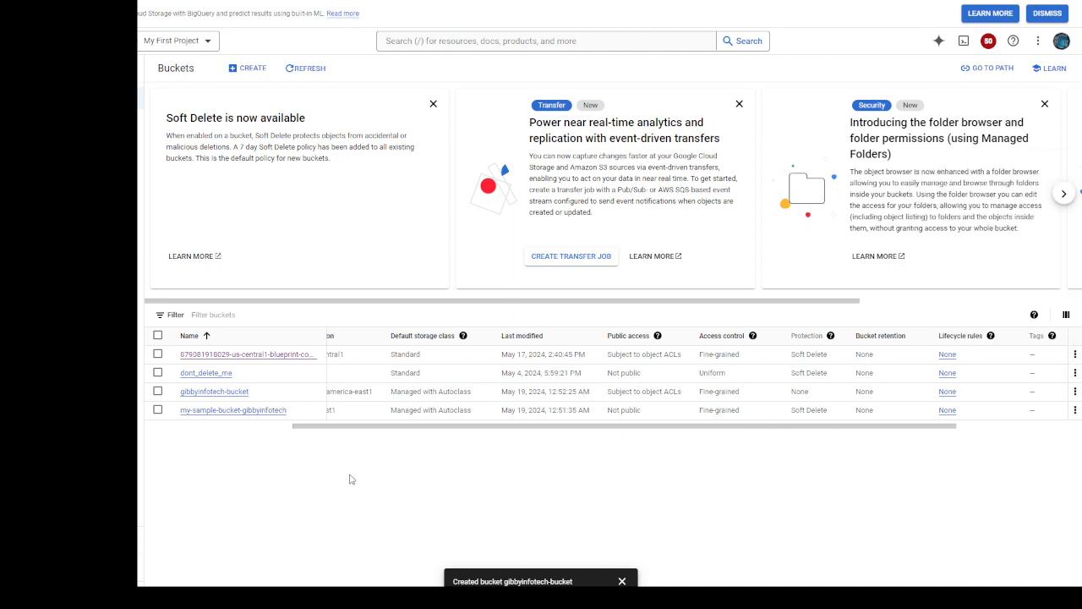
click(201, 393)
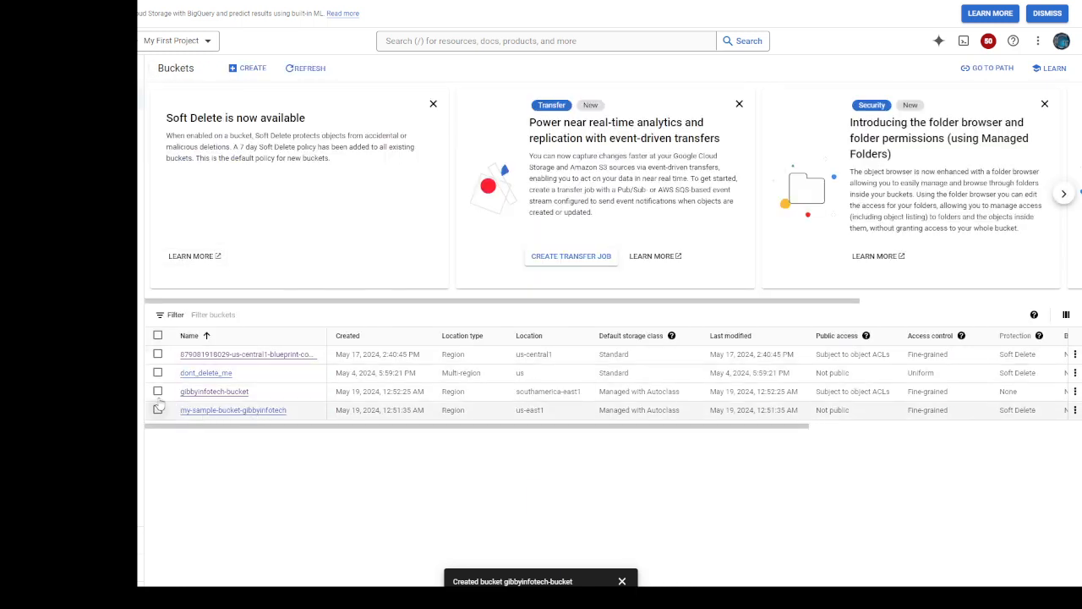
- Delete gibbyinfotech-bucket and my-sample-bucket-gibbyinfotech together, entering DELETE as the confirmation text
click(157, 390)
click(157, 409)
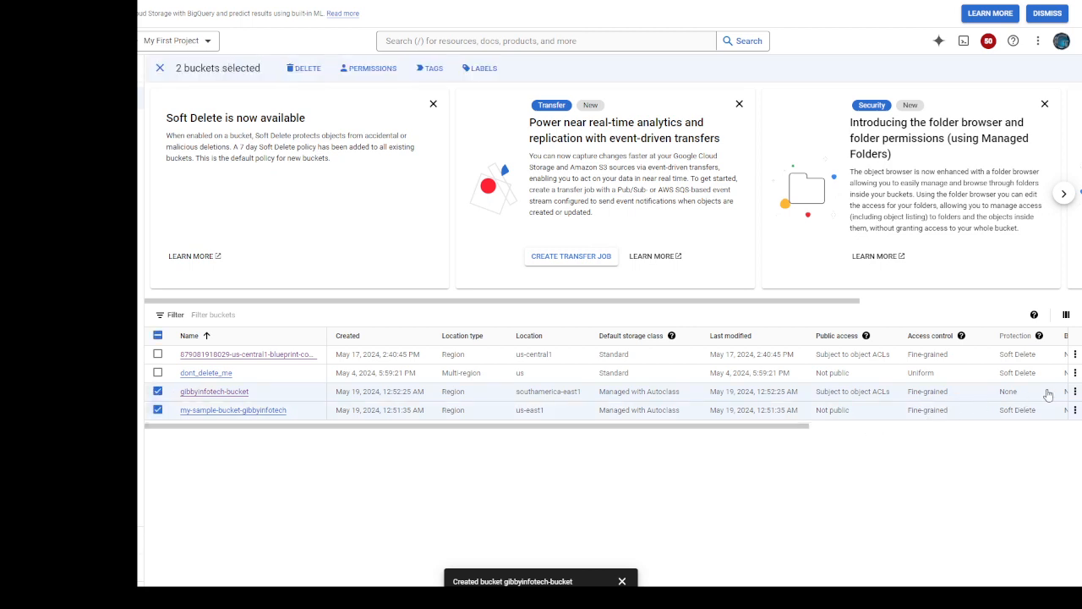
click(1074, 391)
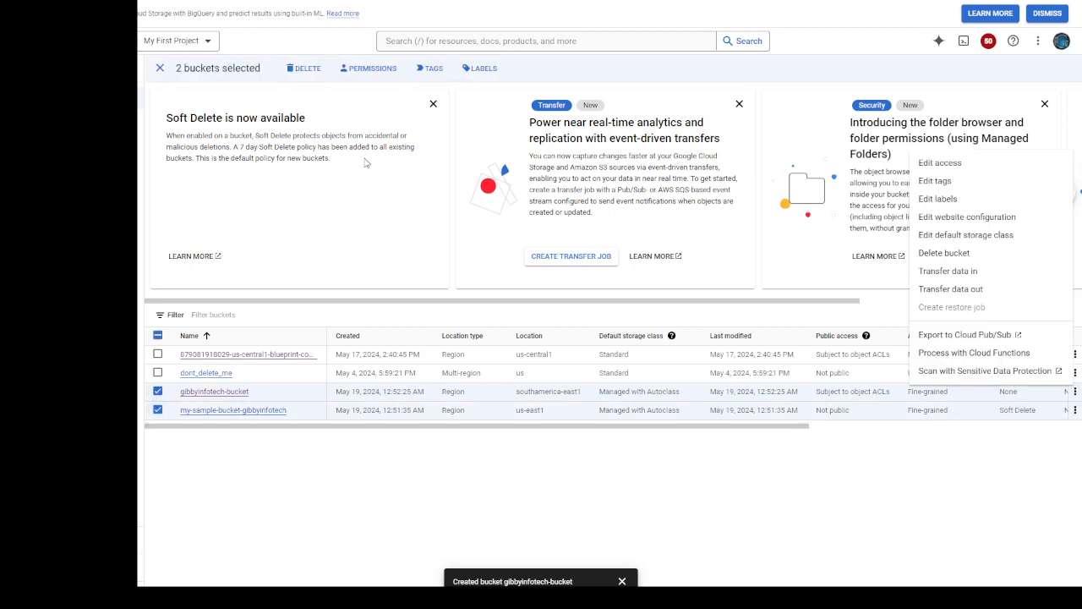
click(327, 157)
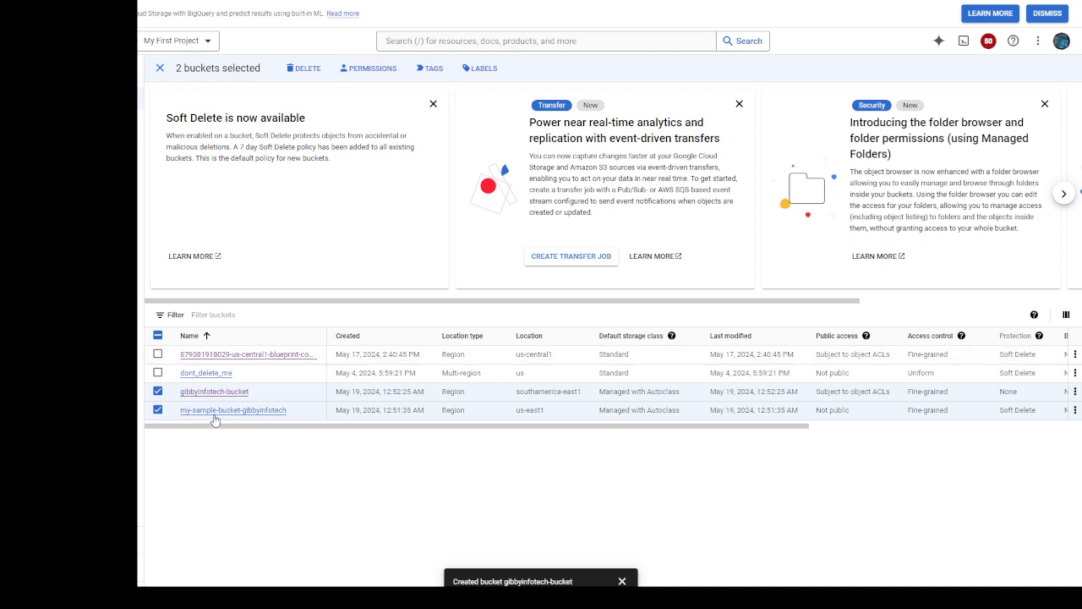
click(304, 68)
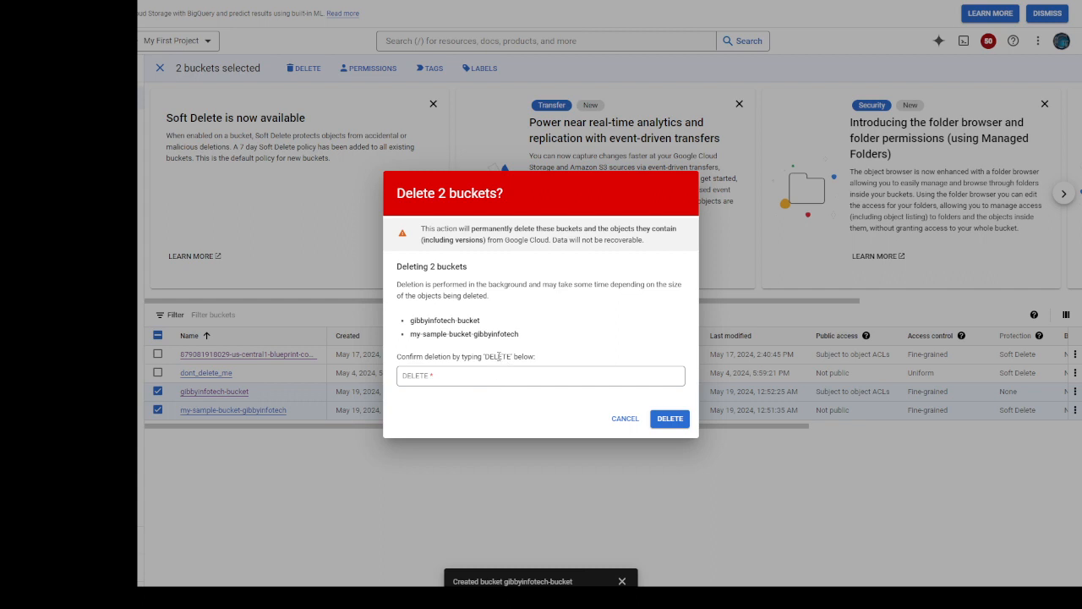
double_click(499, 356)
key(ctrl+c)
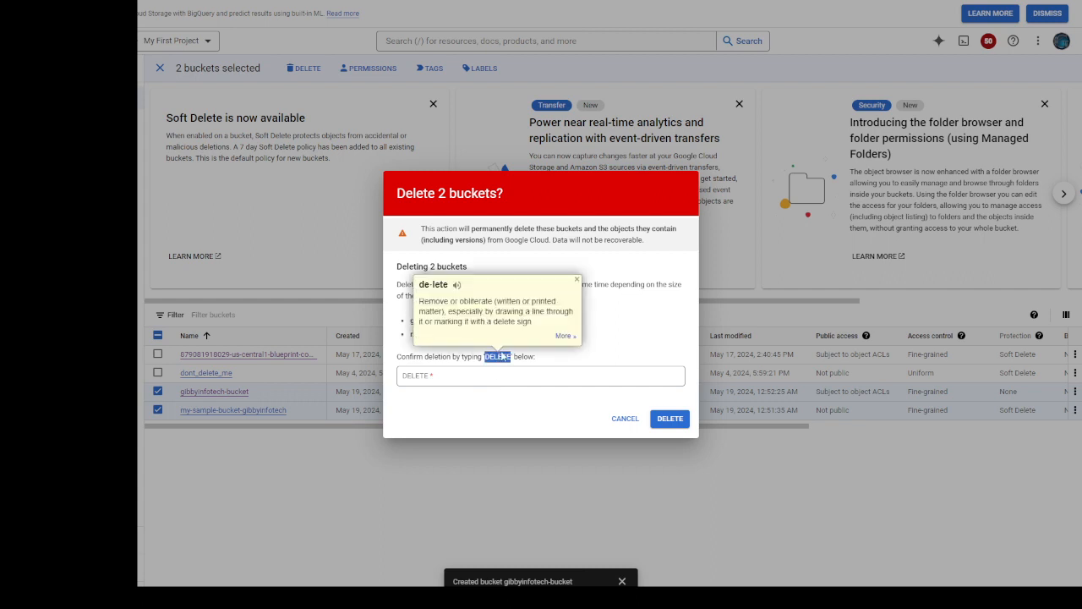
click(426, 372)
click(430, 377)
key(ctrl+v)
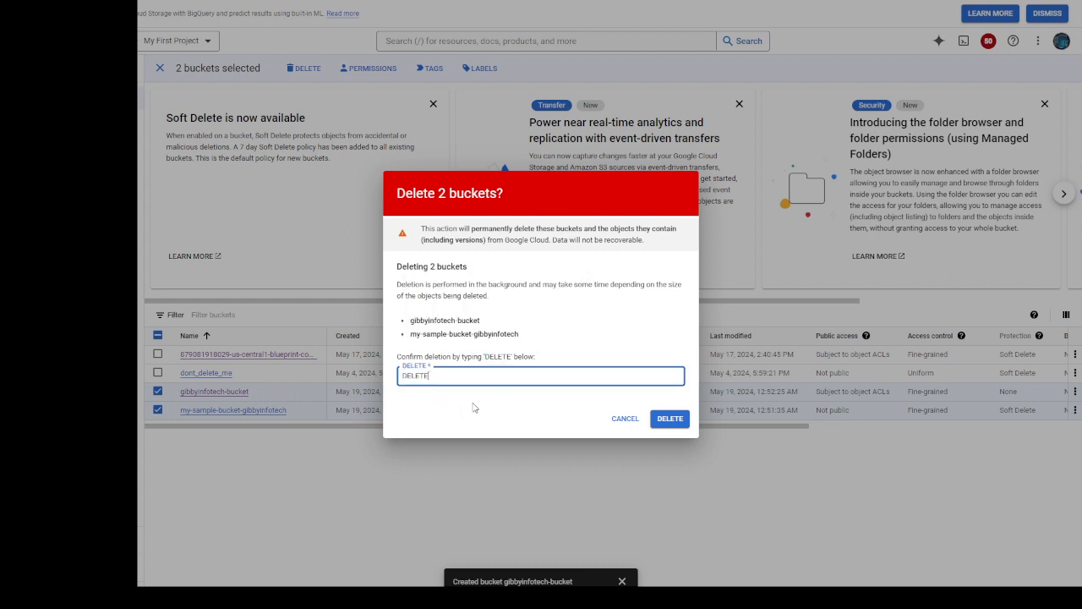
click(682, 420)
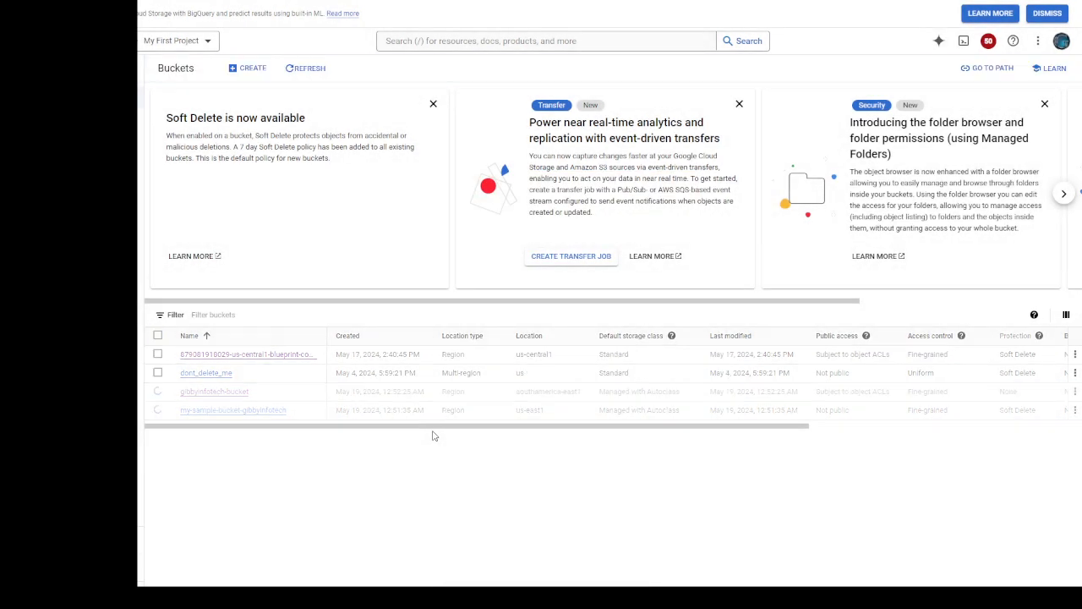